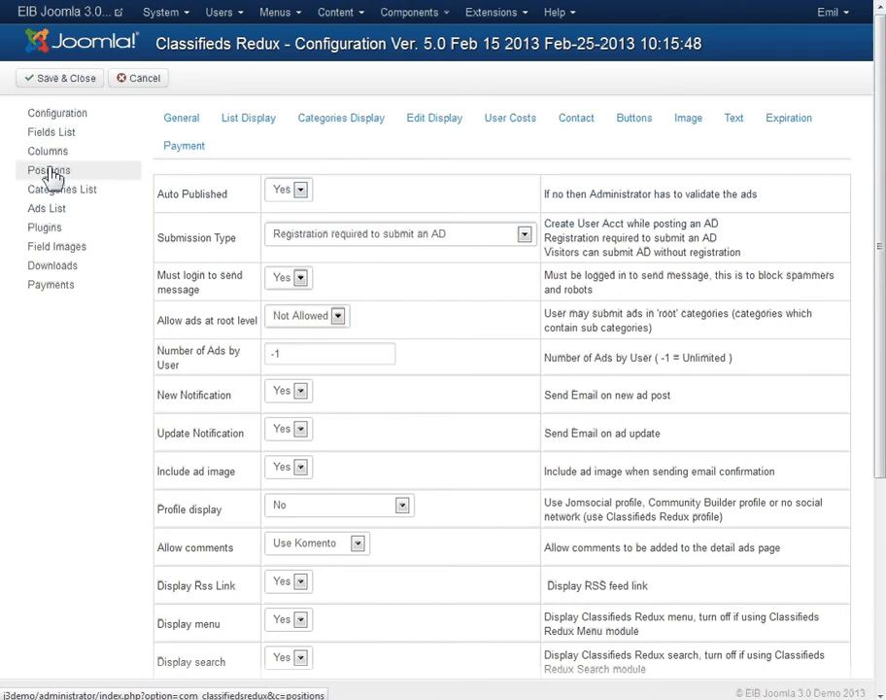
- View the current Classifieds Redux Positions layout and install the update package classifiedsreduxJ2.5-3.0-v6.0.zip through the Extension Manager
{"action": "left_click", "coordinate": [48, 171]}
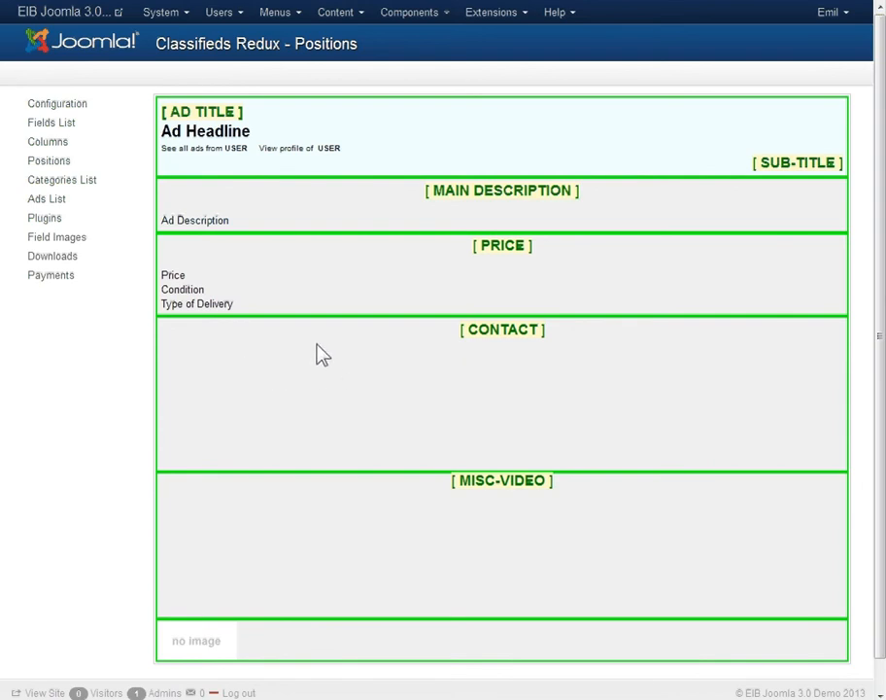
{"action": "left_click", "coordinate": [489, 15]}
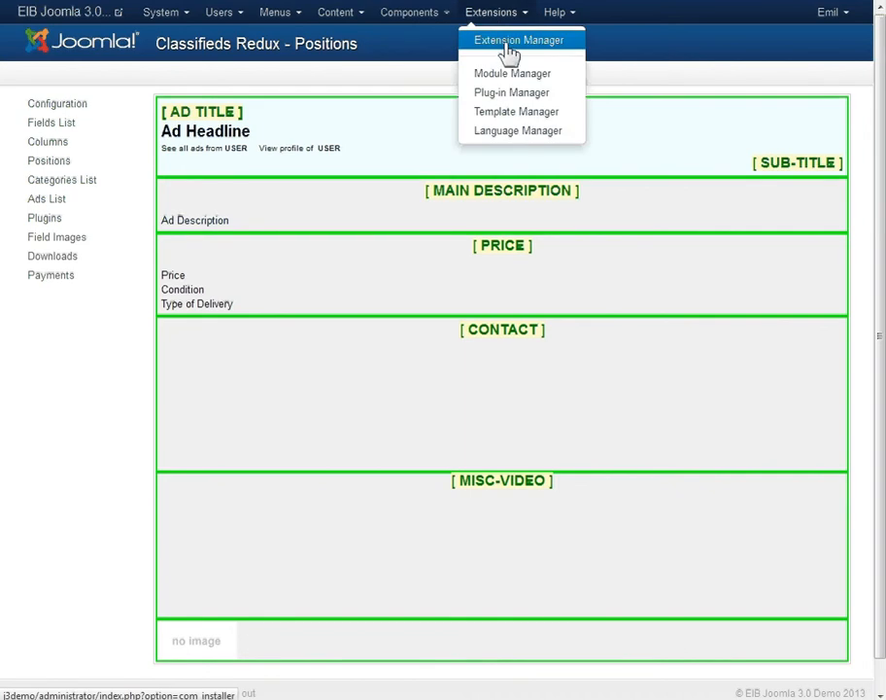
{"action": "left_click", "coordinate": [508, 49]}
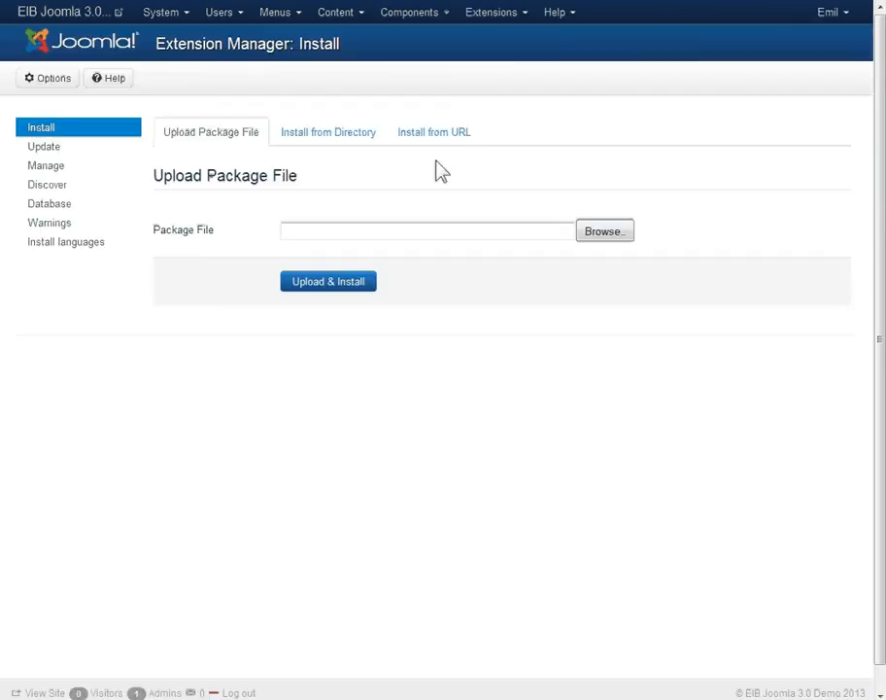
{"action": "left_click", "coordinate": [598, 237]}
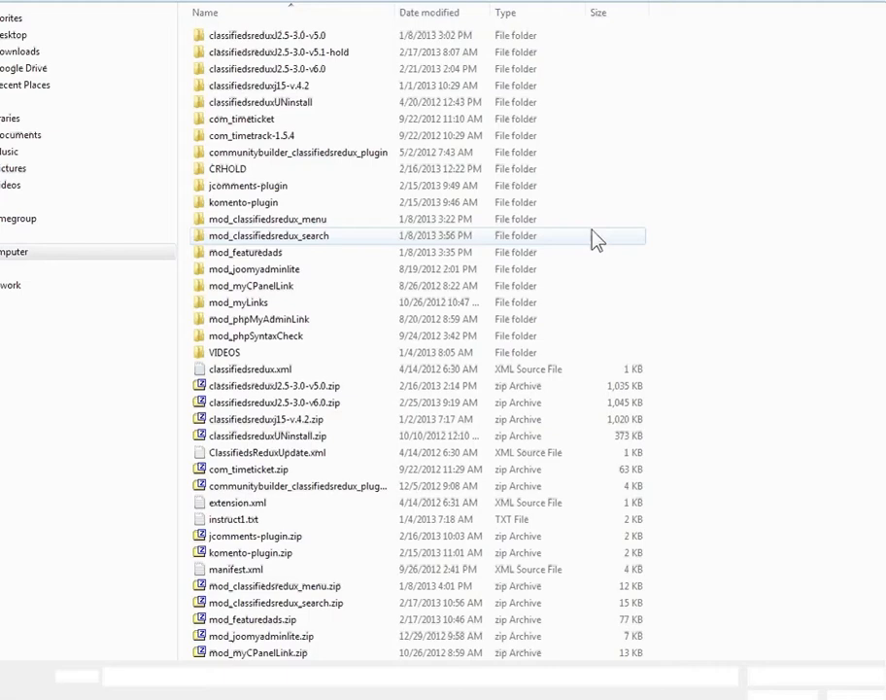
{"action": "double_click", "coordinate": [315, 413]}
{"action": "left_click", "coordinate": [331, 289]}
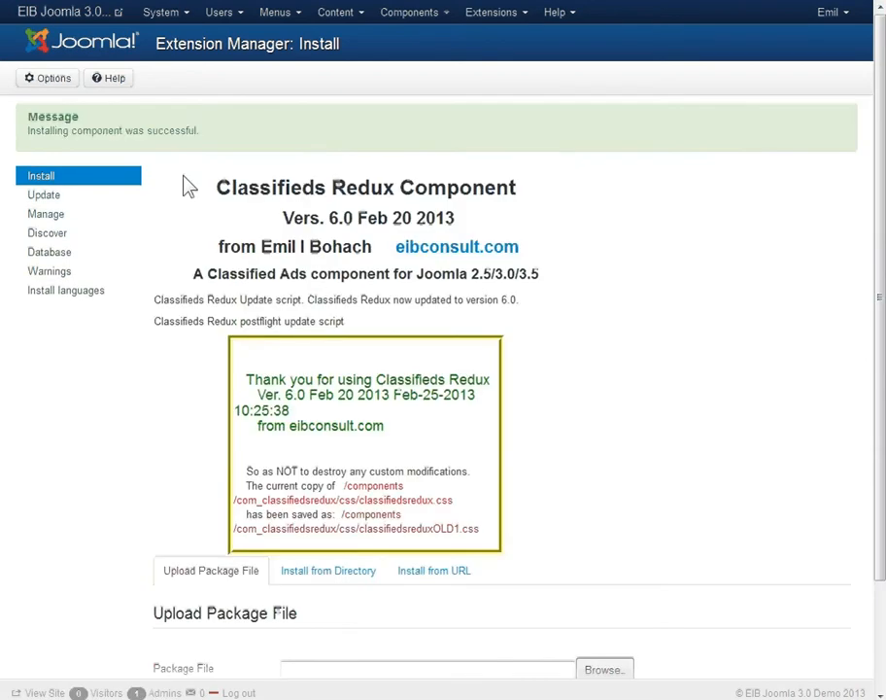
- Open the Details Positions page of Classifieds Redux and examine the layout preview below the positions table
{"action": "left_click", "coordinate": [422, 20]}
{"action": "mouse_move", "coordinate": [431, 80]}
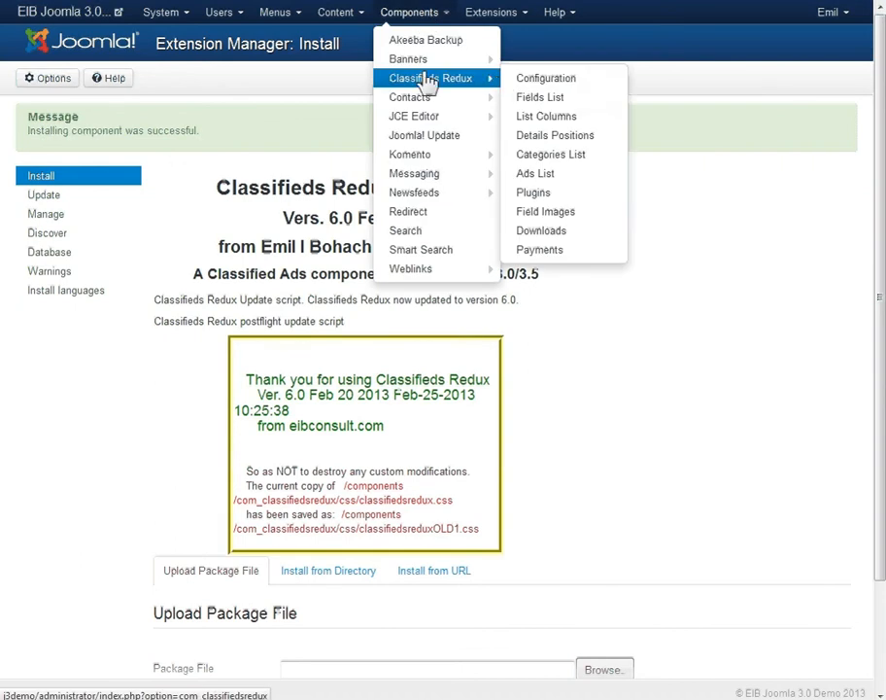
{"action": "left_click", "coordinate": [550, 141]}
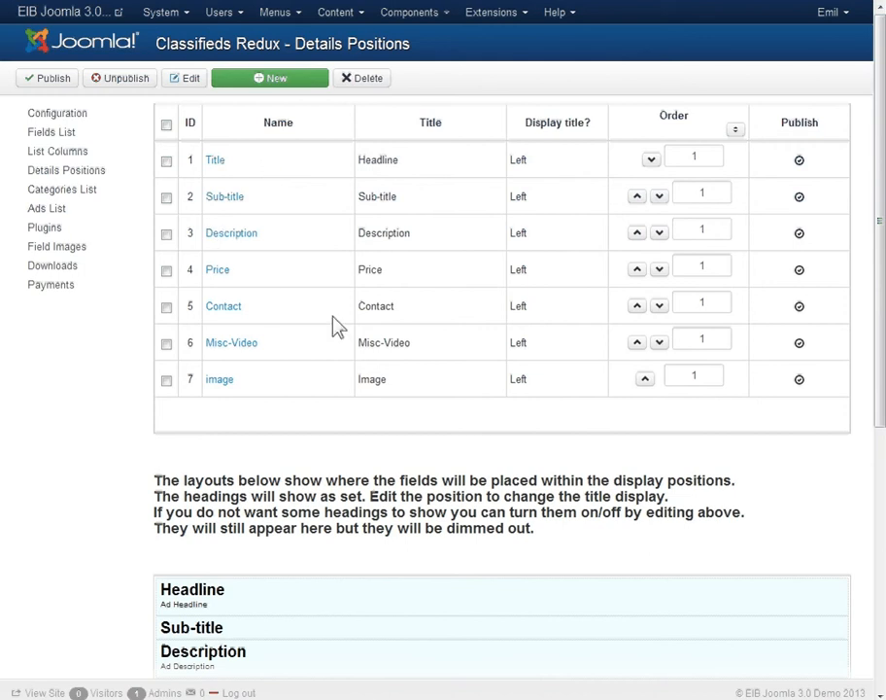
{"action": "left_click_drag", "start_coordinate": [881, 308], "coordinate": [847, 546]}
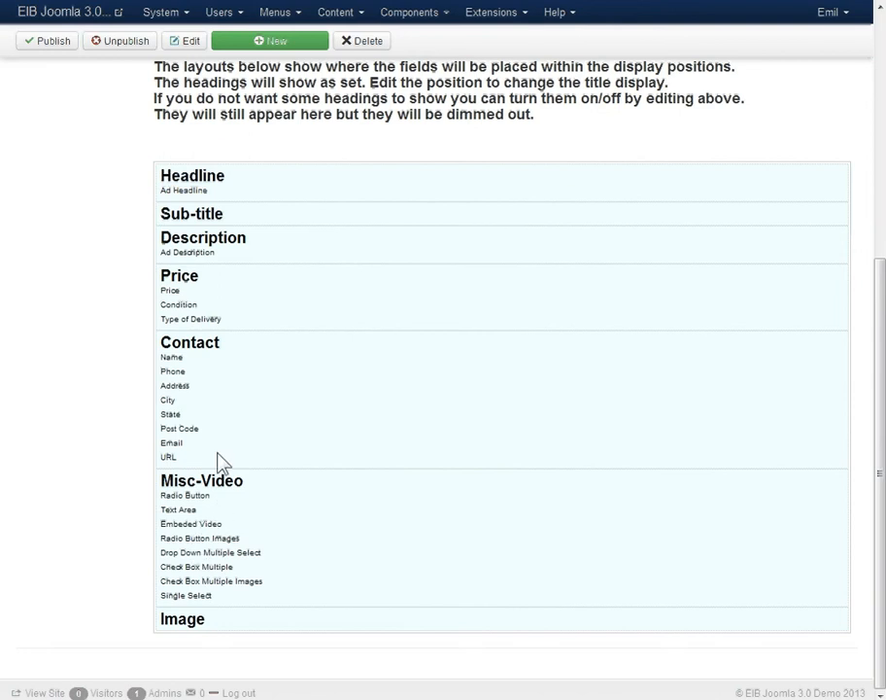
{"action": "scroll", "coordinate": [610, 430], "scroll_direction": "up", "scroll_amount": 5}
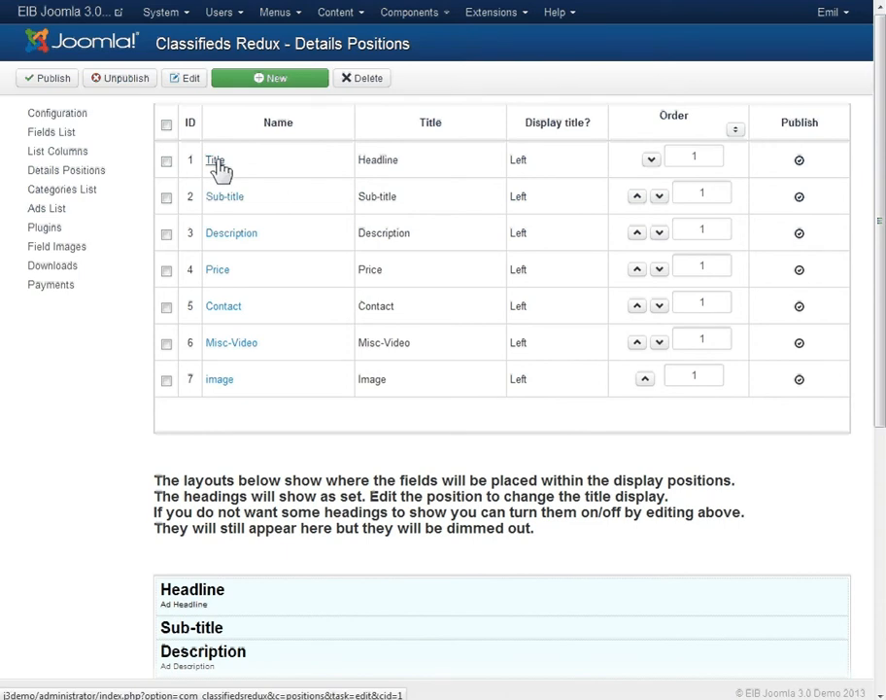
- Set Display Title to No for the Title position and save it
{"action": "left_click", "coordinate": [218, 164]}
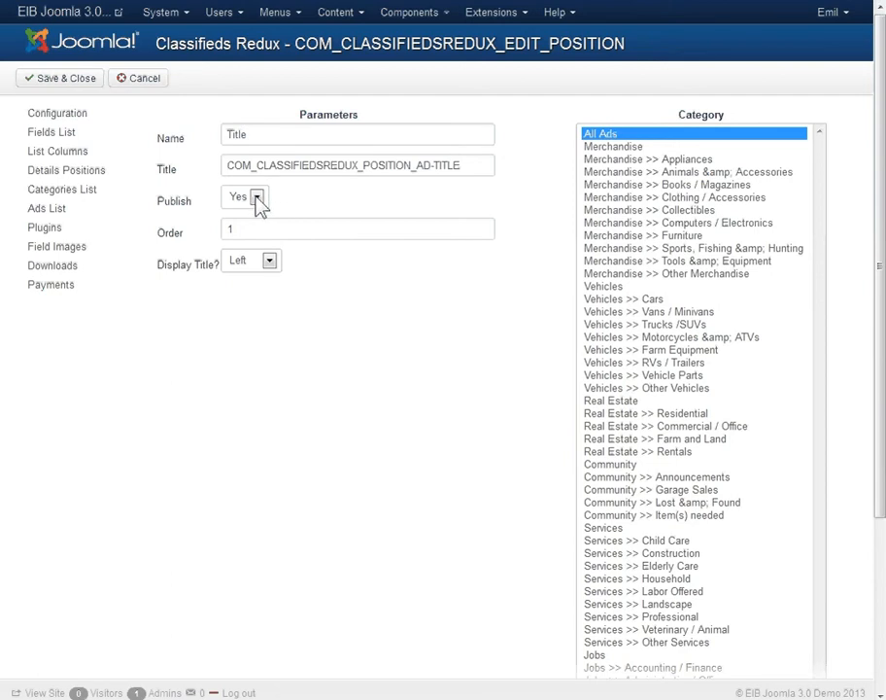
{"action": "left_click", "coordinate": [271, 264]}
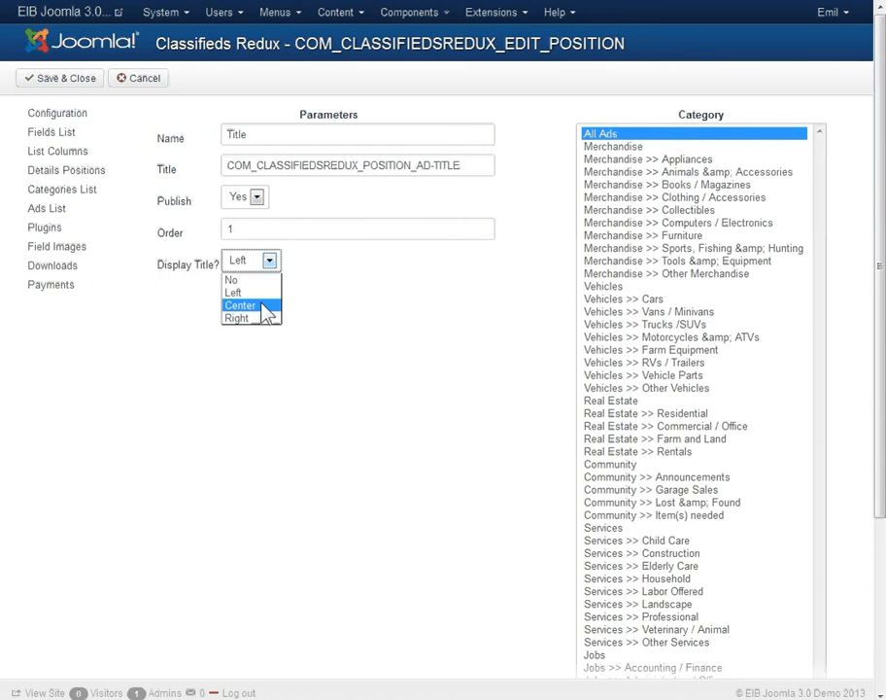
{"action": "left_click", "coordinate": [268, 280]}
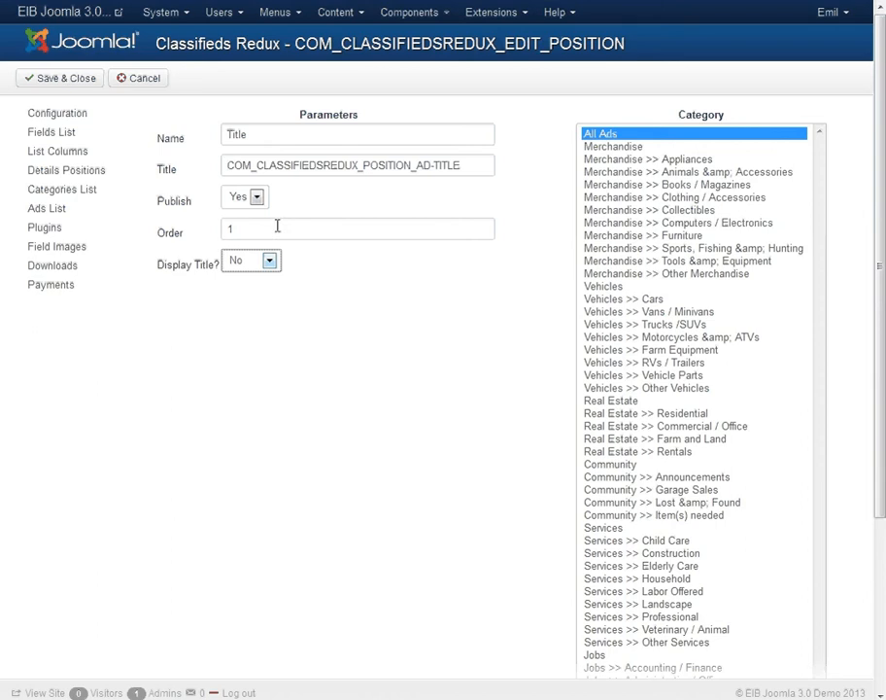
{"action": "left_click", "coordinate": [70, 78]}
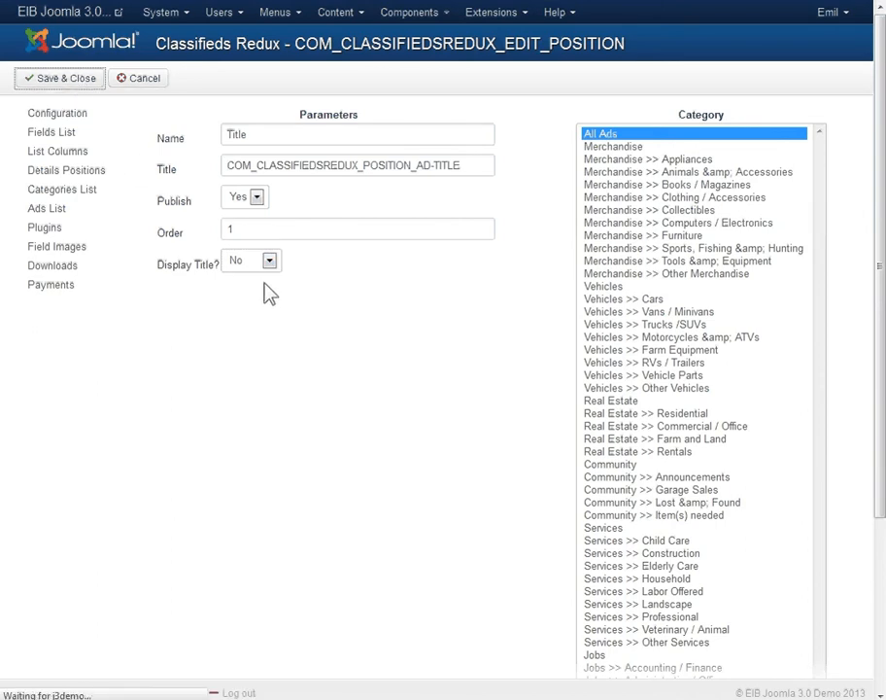
- Check the headings in the layout preview and on the ad's details page of the public site
{"action": "scroll", "coordinate": [465, 311], "scroll_direction": "down", "scroll_amount": 3}
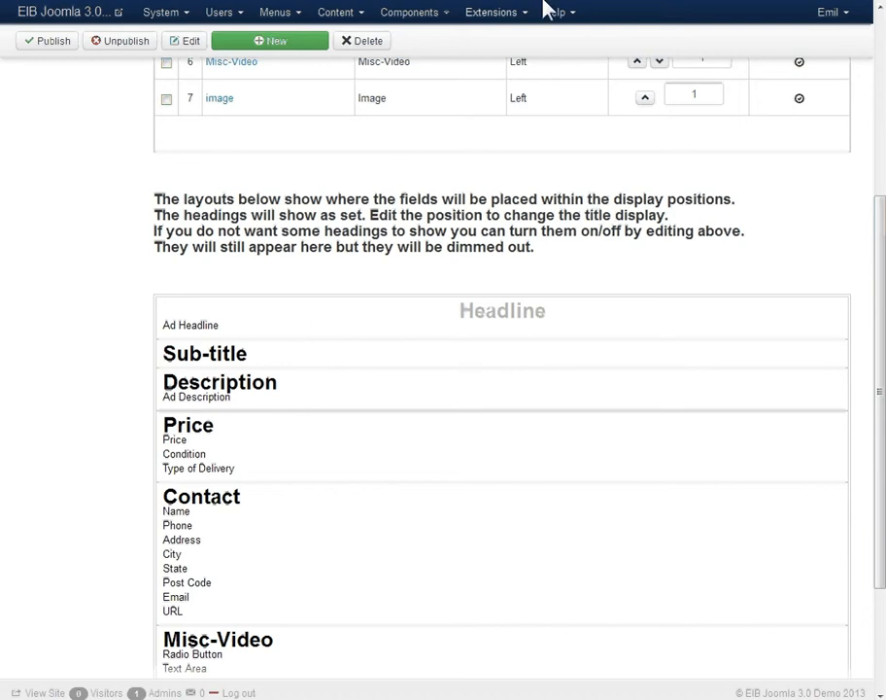
{"action": "left_click", "coordinate": [637, 1]}
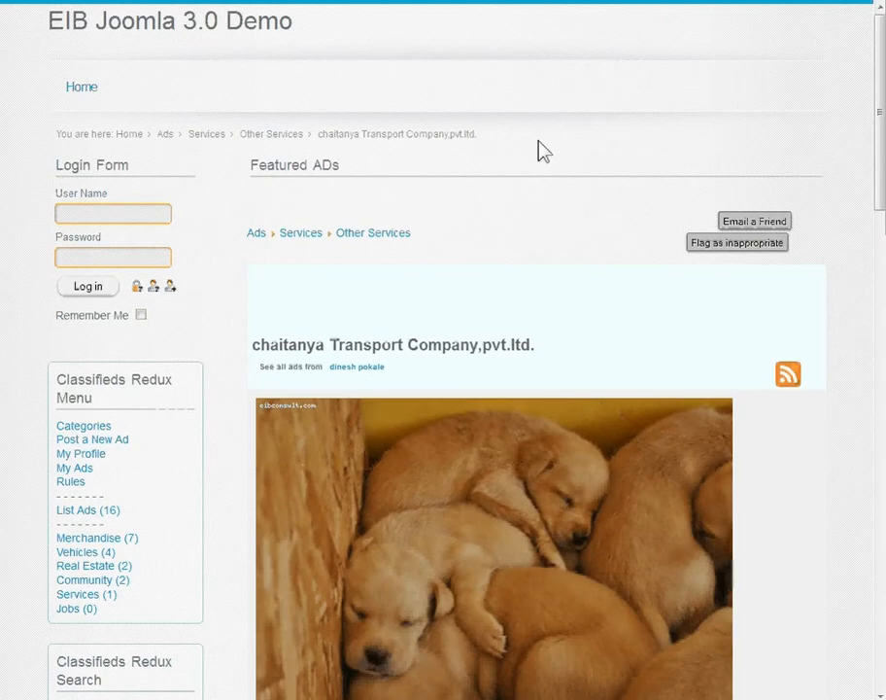
{"action": "scroll", "coordinate": [543, 151], "scroll_direction": "down", "scroll_amount": 3}
{"action": "scroll", "coordinate": [544, 151], "scroll_direction": "down", "scroll_amount": 3}
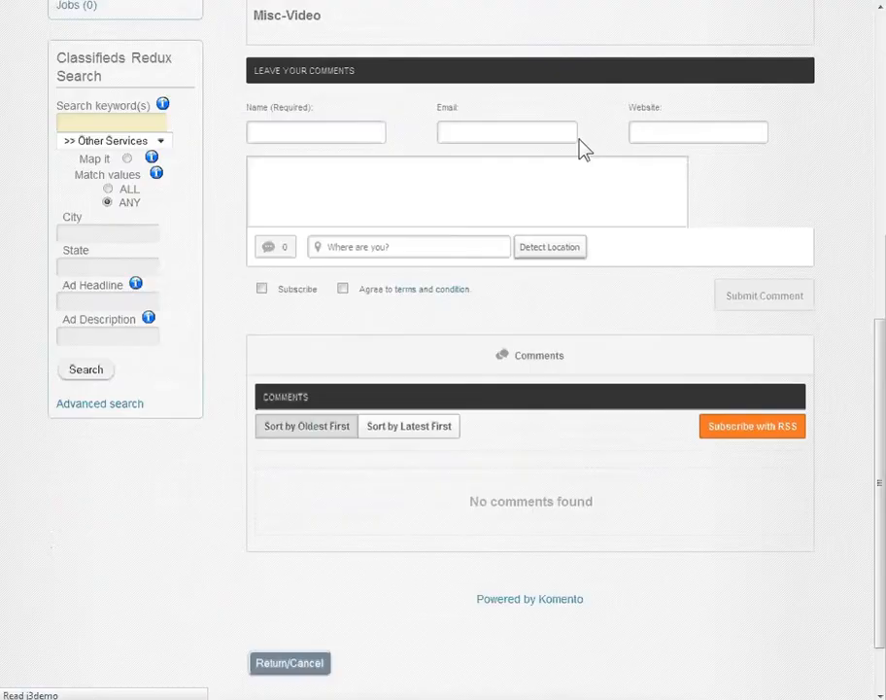
{"action": "scroll", "coordinate": [583, 148], "scroll_direction": "up", "scroll_amount": 3}
{"action": "scroll", "coordinate": [619, 181], "scroll_direction": "up", "scroll_amount": 3}
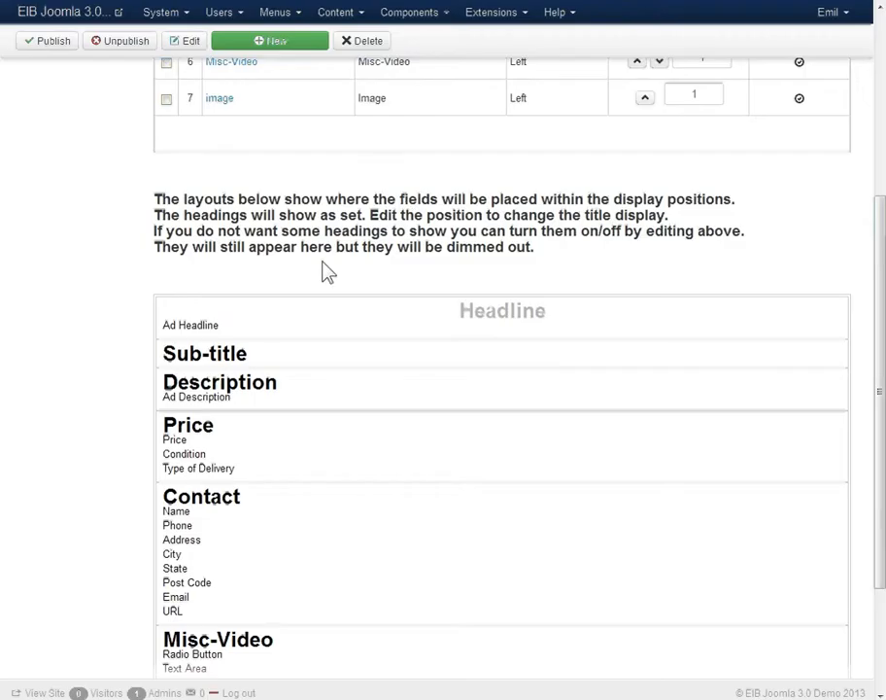
- Set the Sub-title position's Display Title to No and its order to 2, and save it
{"action": "scroll", "coordinate": [323, 270], "scroll_direction": "up", "scroll_amount": 5}
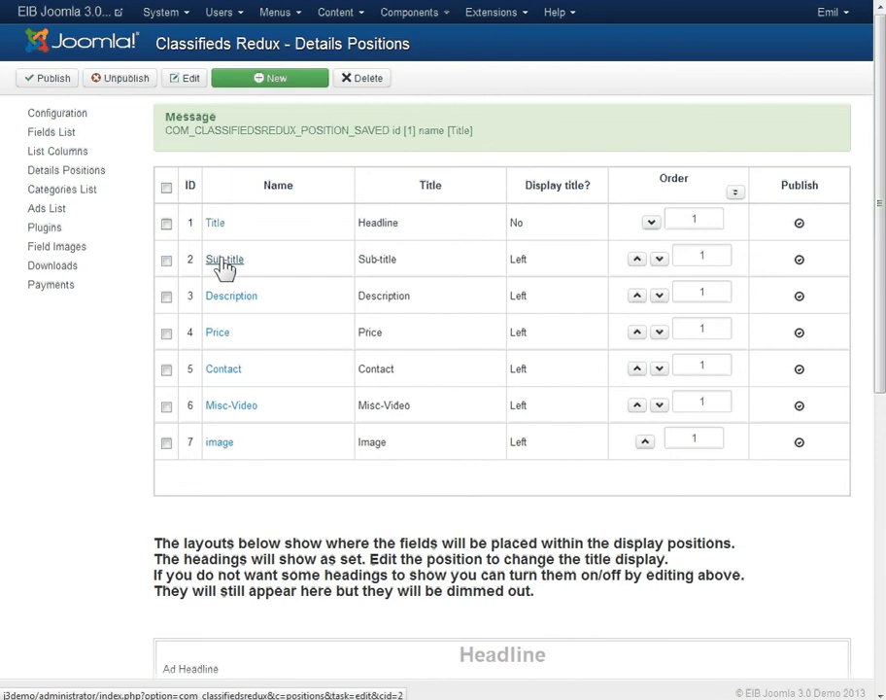
{"action": "left_click", "coordinate": [224, 260]}
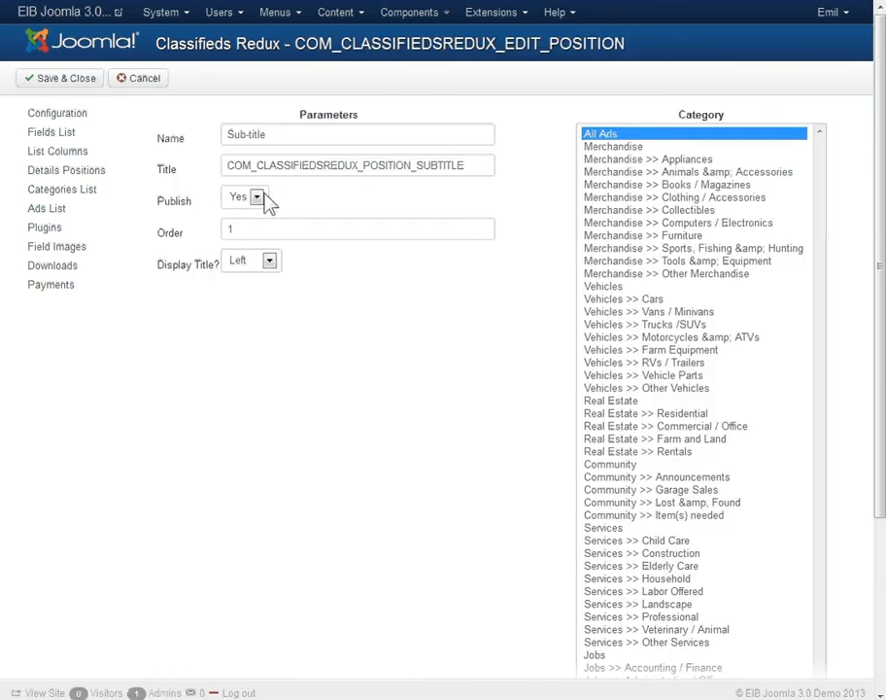
{"action": "left_click", "coordinate": [270, 263]}
{"action": "left_click", "coordinate": [263, 281]}
{"action": "left_click_drag", "start_coordinate": [237, 229], "coordinate": [207, 231]}
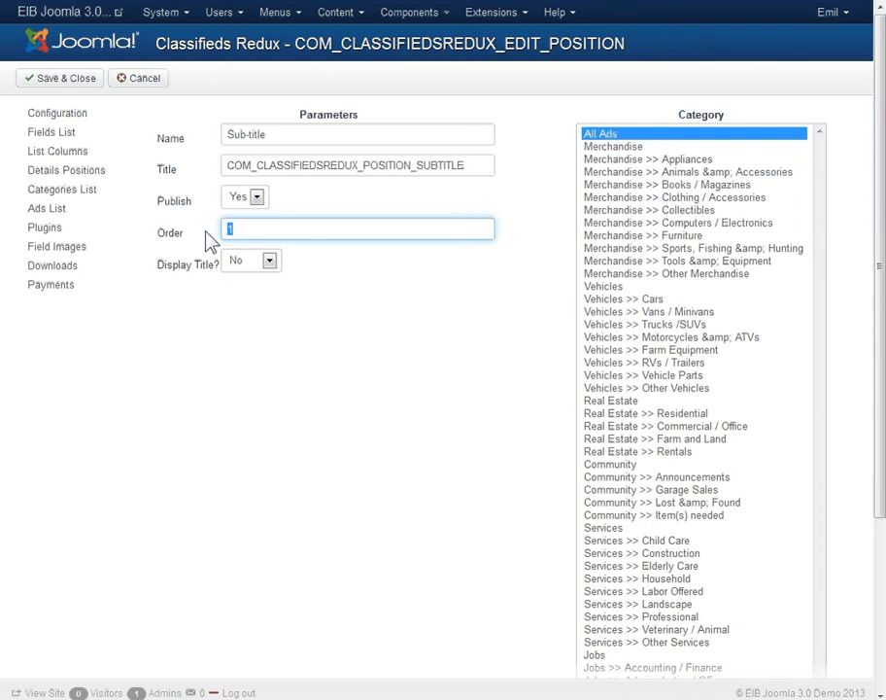
{"action": "type", "text": "2"}
{"action": "left_click", "coordinate": [148, 366]}
{"action": "left_click", "coordinate": [57, 78]}
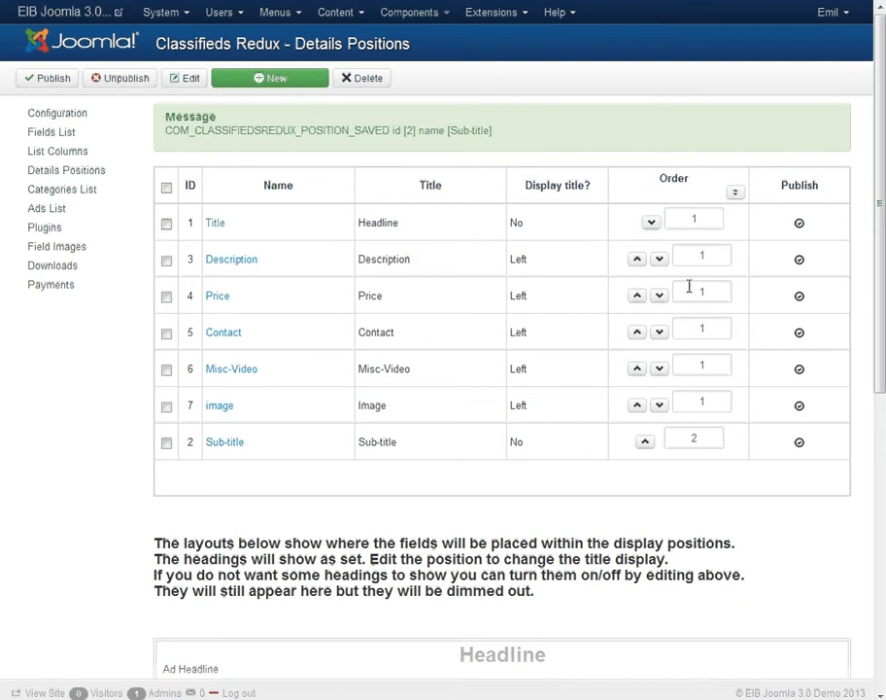
- Set the order of the image position to 3 and of the Description position to 4 in the positions table
{"action": "left_click", "coordinate": [705, 257]}
{"action": "double_click", "coordinate": [699, 401]}
{"action": "type", "text": "3"}
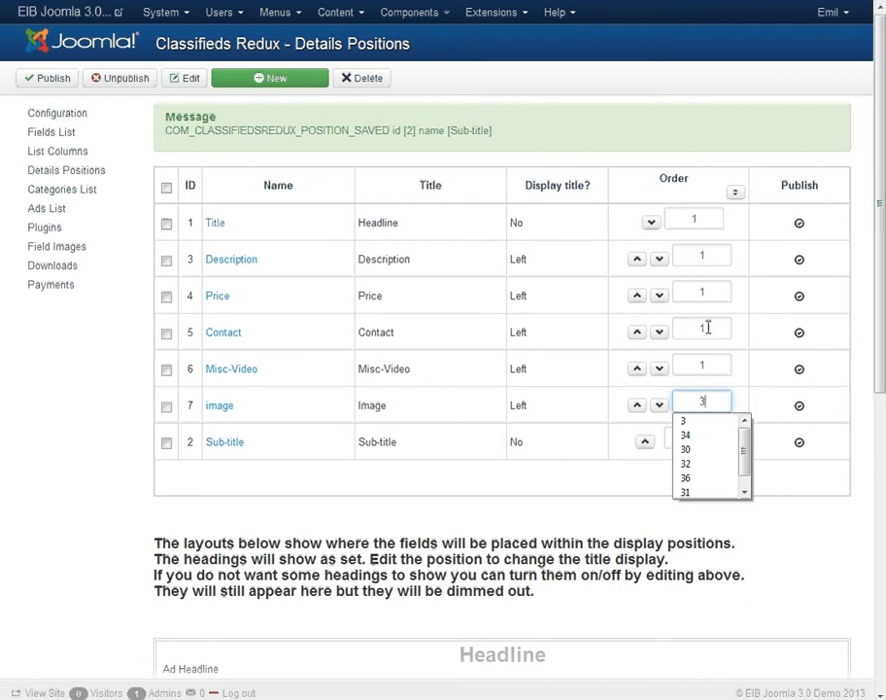
{"action": "left_click", "coordinate": [705, 254]}
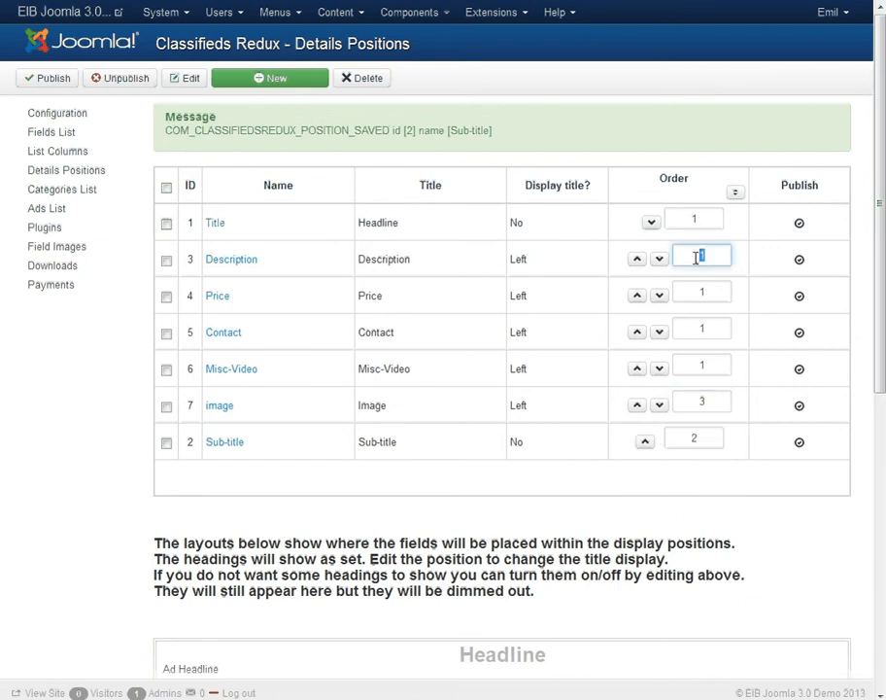
{"action": "type", "text": "4"}
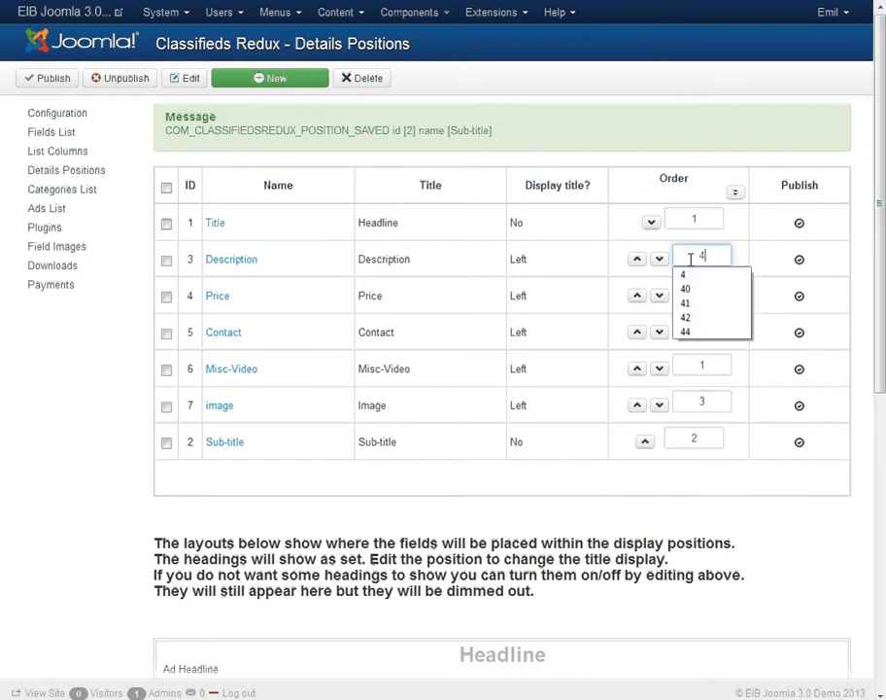
{"action": "left_click", "coordinate": [763, 288]}
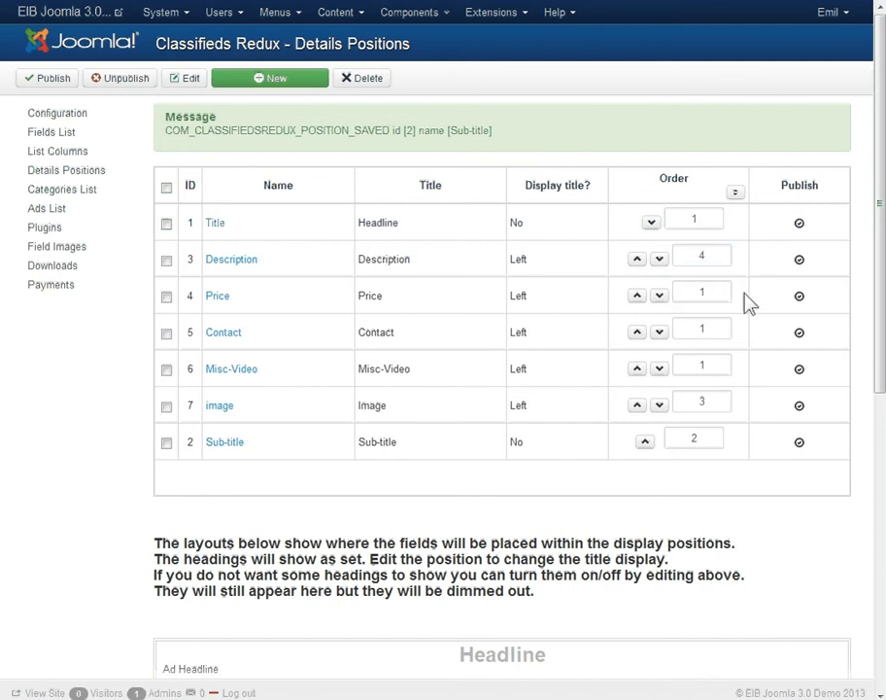
- Set the order of Price to 5, Contact to 6 and Misc-Video to 7, and save the new ordering
{"action": "left_click", "coordinate": [696, 295]}
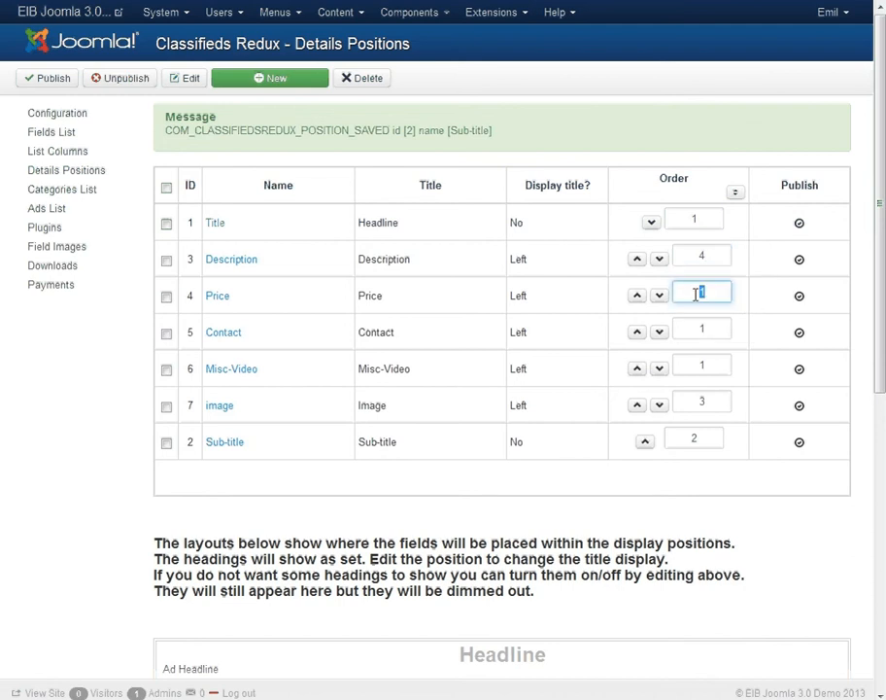
{"action": "type", "text": "5"}
{"action": "left_click", "coordinate": [774, 300]}
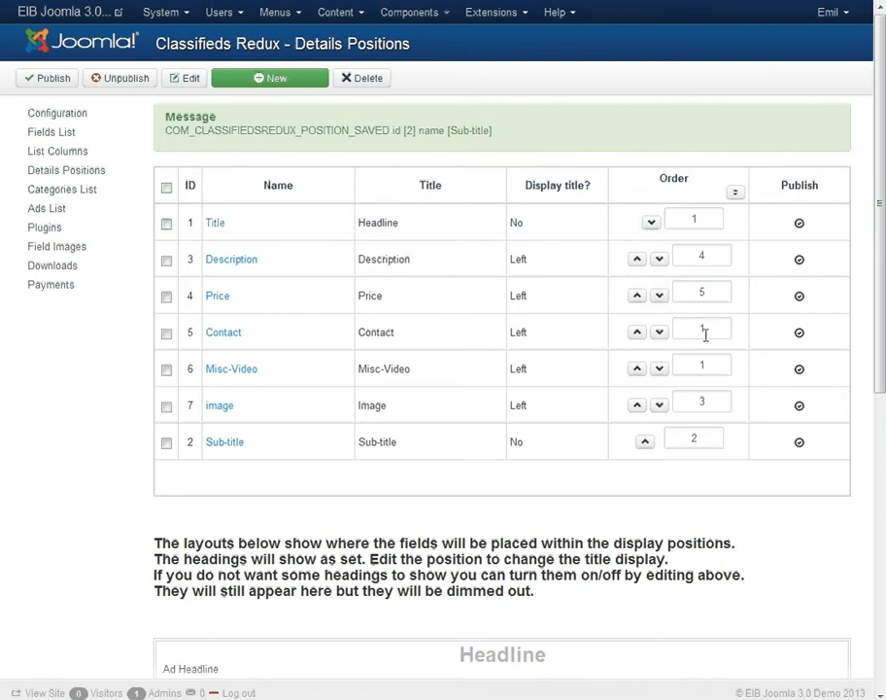
{"action": "left_click", "coordinate": [704, 332]}
{"action": "type", "text": "6"}
{"action": "left_click", "coordinate": [764, 340]}
{"action": "left_click", "coordinate": [700, 366]}
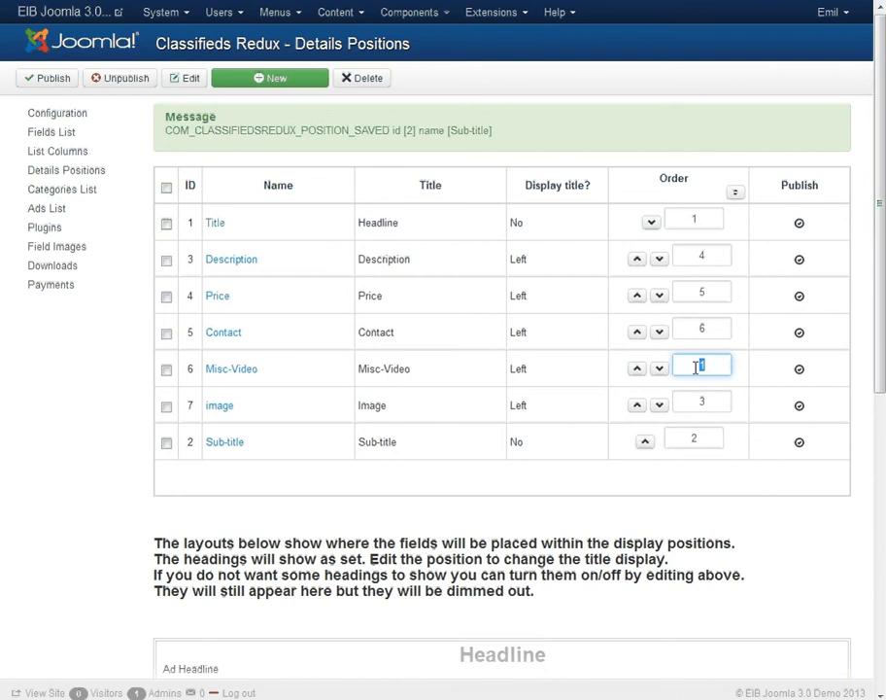
{"action": "type", "text": "7"}
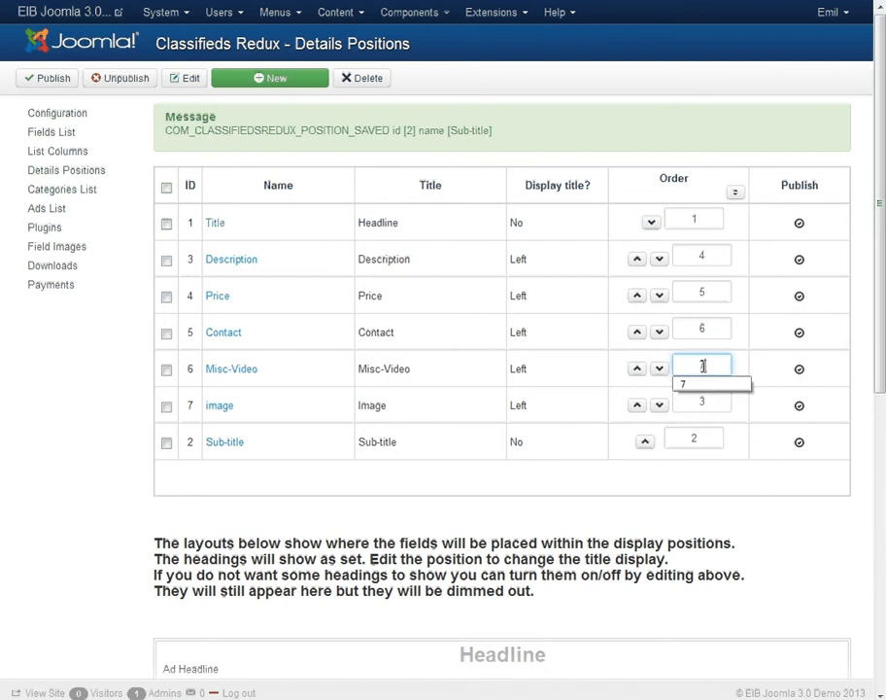
{"action": "left_click", "coordinate": [737, 195]}
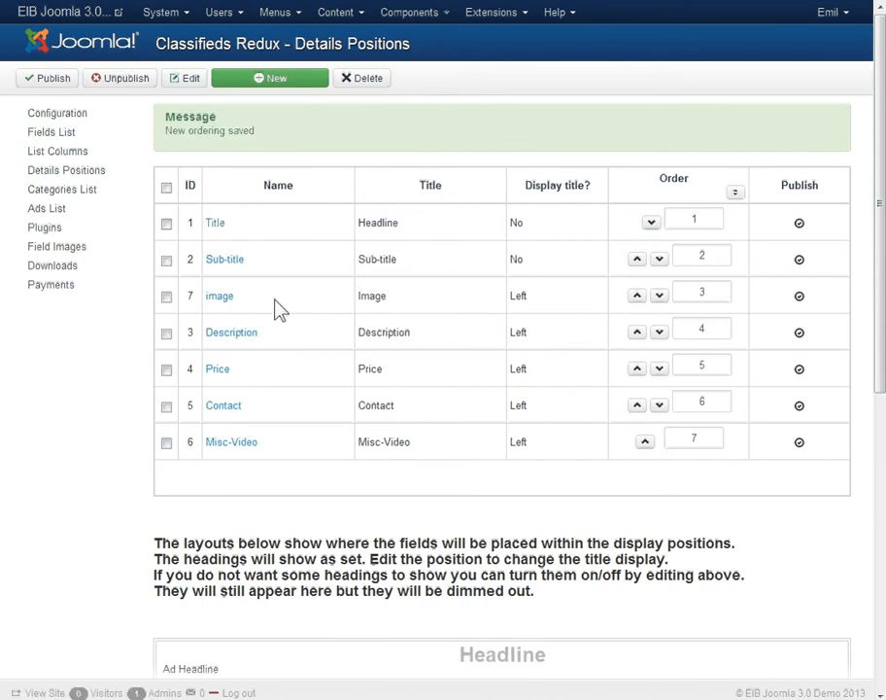
- Set the image position's Display Title to No and save the position
{"action": "scroll", "coordinate": [436, 431], "scroll_direction": "down", "scroll_amount": 5}
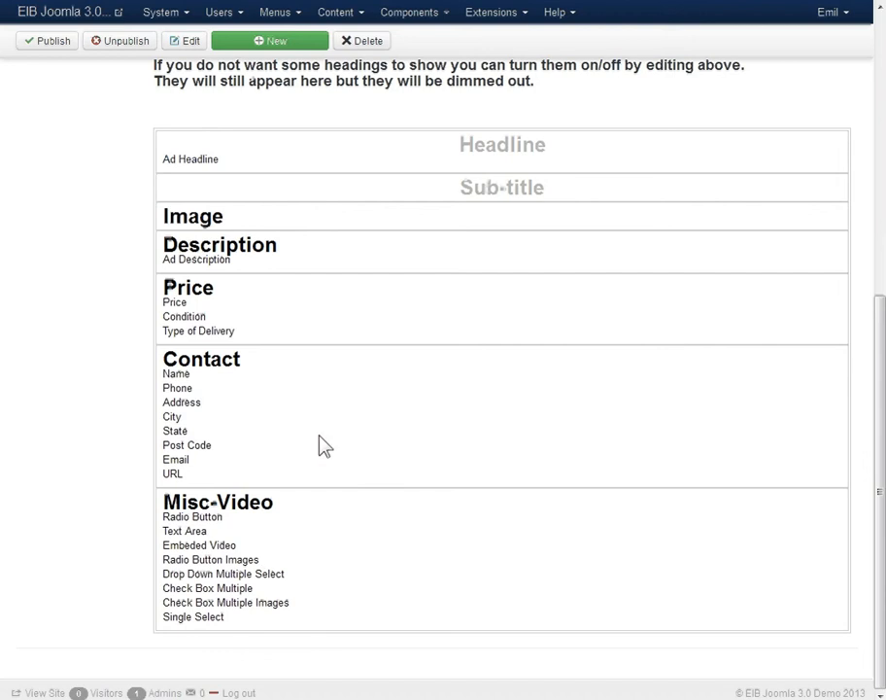
{"action": "scroll", "coordinate": [416, 393], "scroll_direction": "up", "scroll_amount": 1}
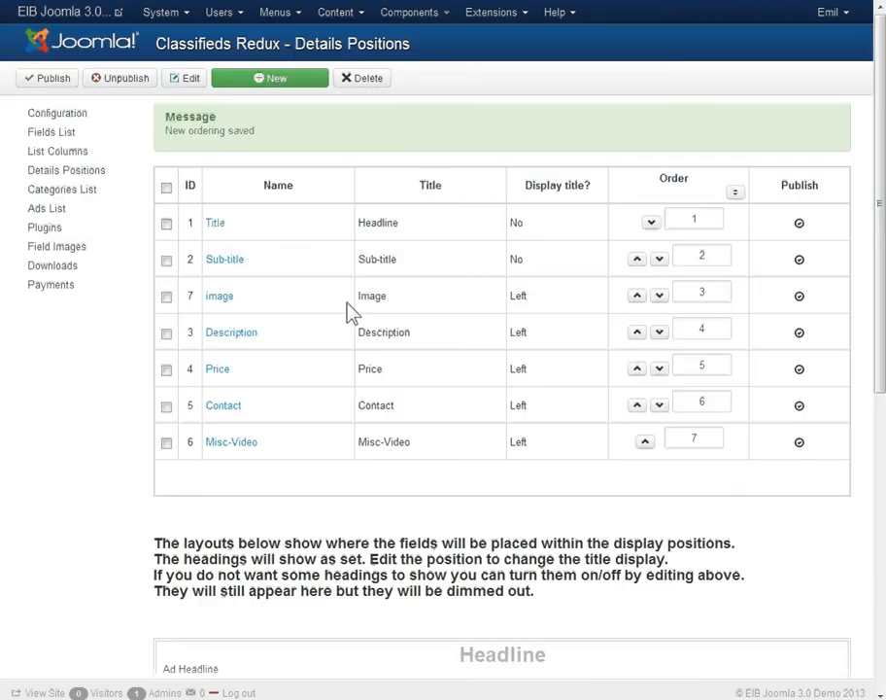
{"action": "left_click", "coordinate": [211, 302]}
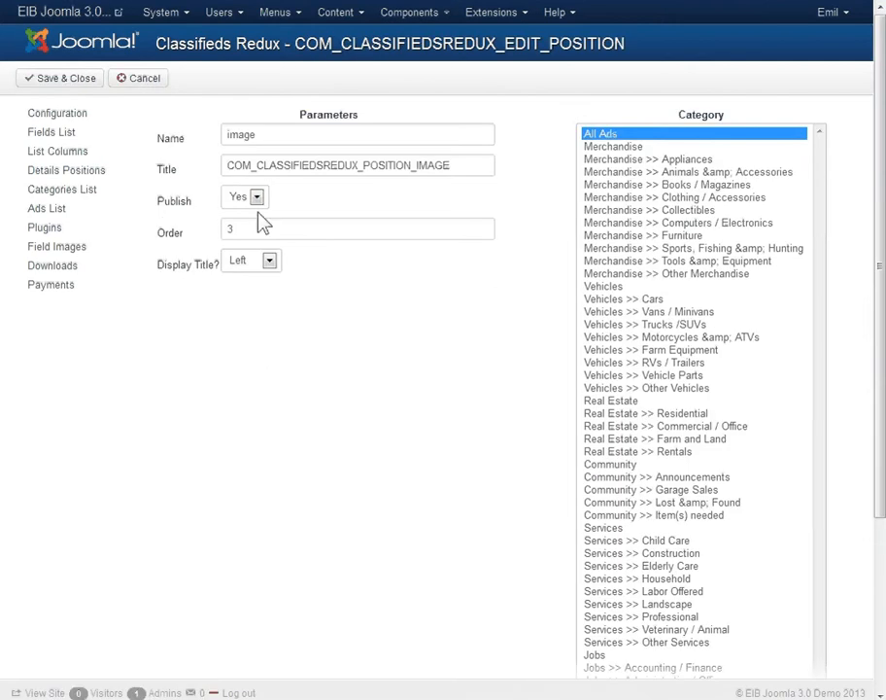
{"action": "left_click", "coordinate": [269, 263]}
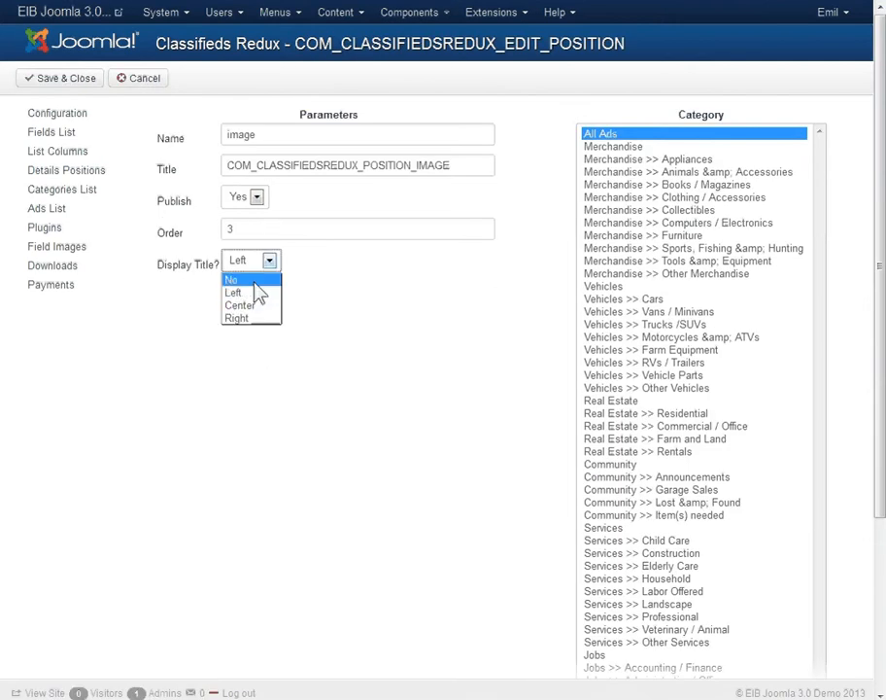
{"action": "left_click", "coordinate": [255, 282]}
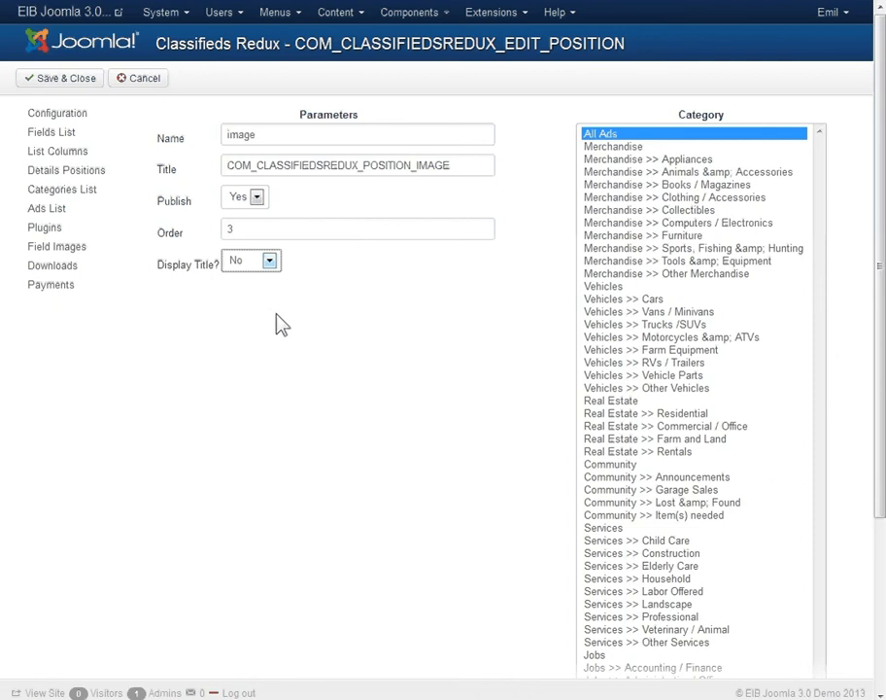
{"action": "left_click", "coordinate": [68, 79]}
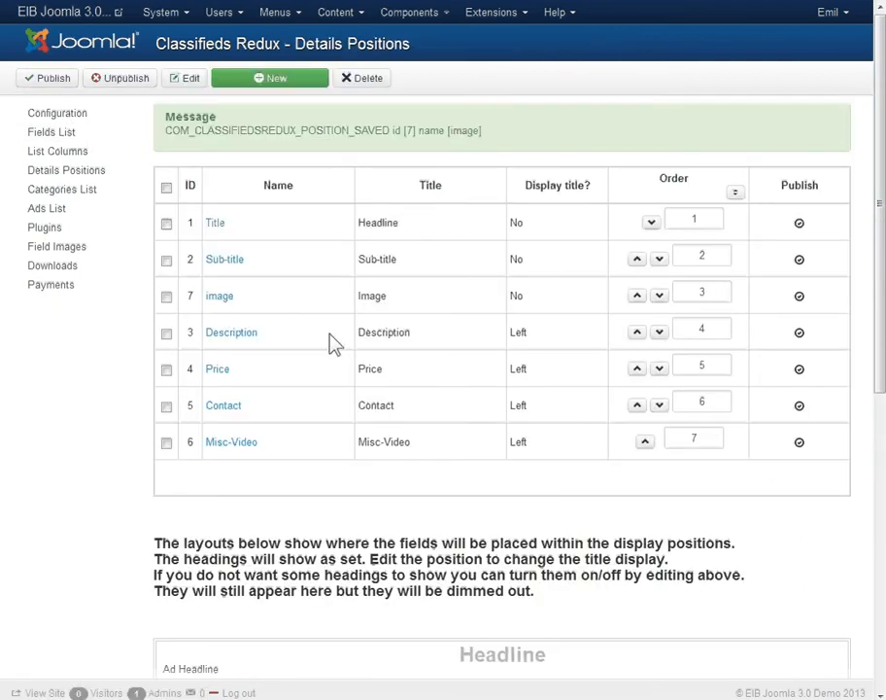
- Set the Description position's Display Title to Center and save the position
{"action": "left_click", "coordinate": [234, 334]}
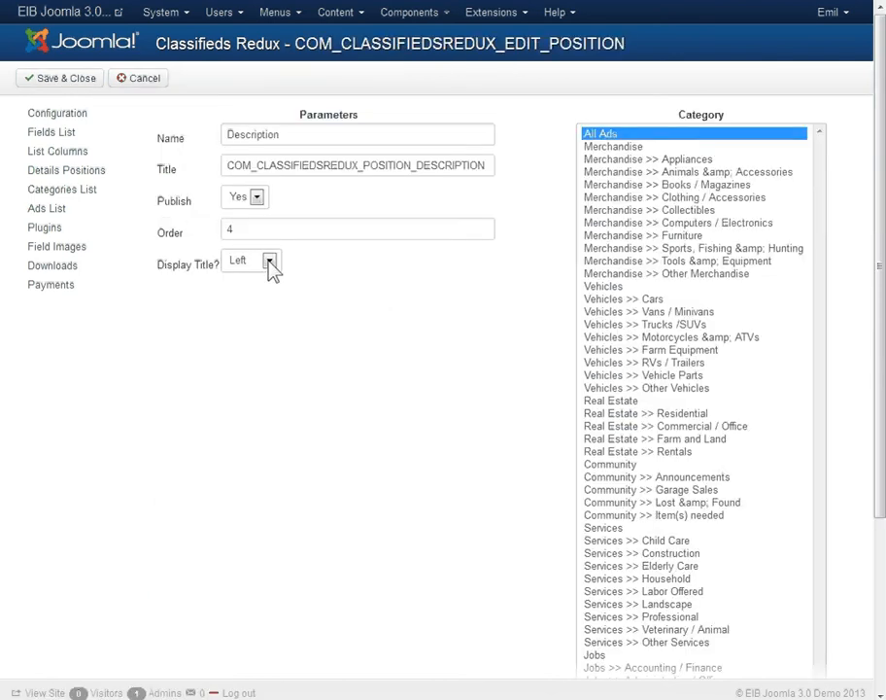
{"action": "left_click", "coordinate": [269, 260]}
{"action": "left_click", "coordinate": [264, 306]}
{"action": "left_click", "coordinate": [43, 85]}
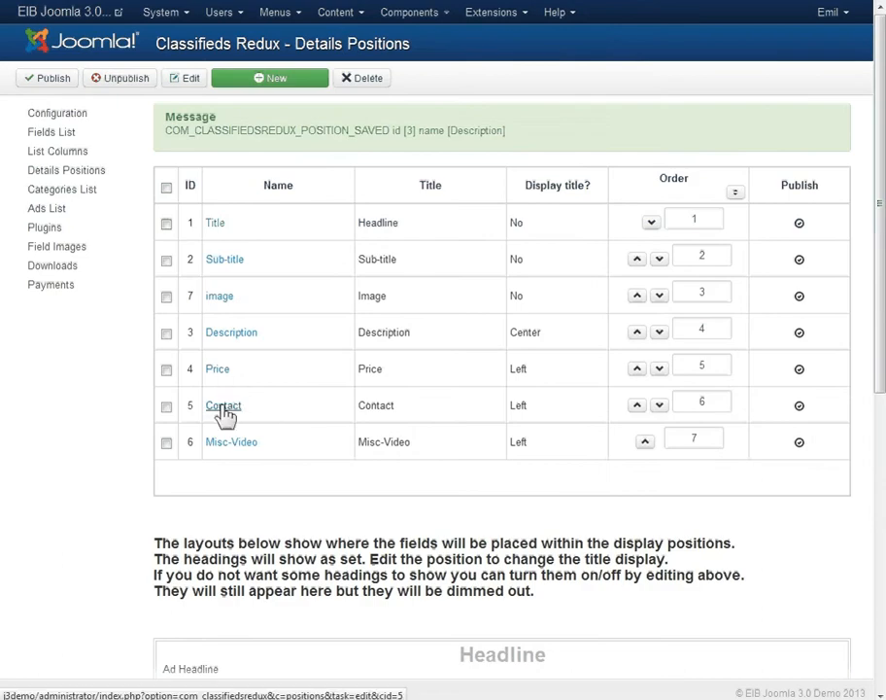
- Set the Contact position's Display Title to Center and save the position
{"action": "left_click", "coordinate": [224, 410]}
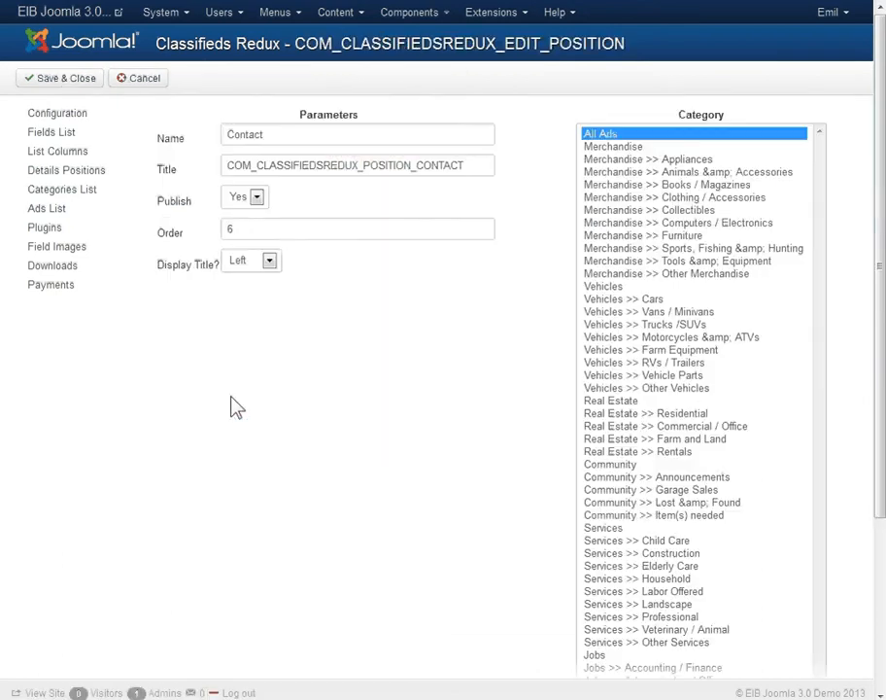
{"action": "left_click", "coordinate": [270, 260]}
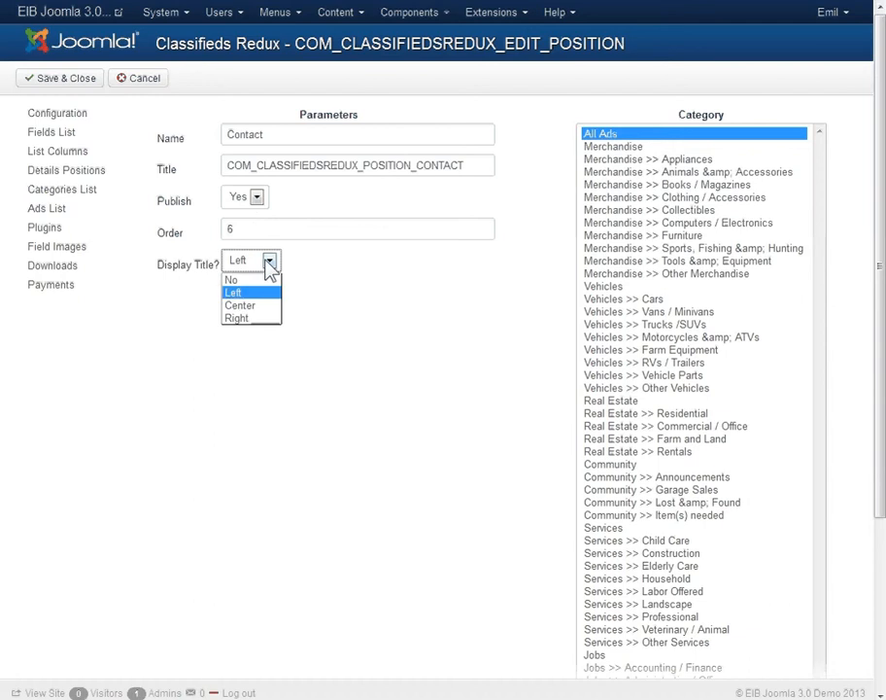
{"action": "left_click", "coordinate": [250, 306]}
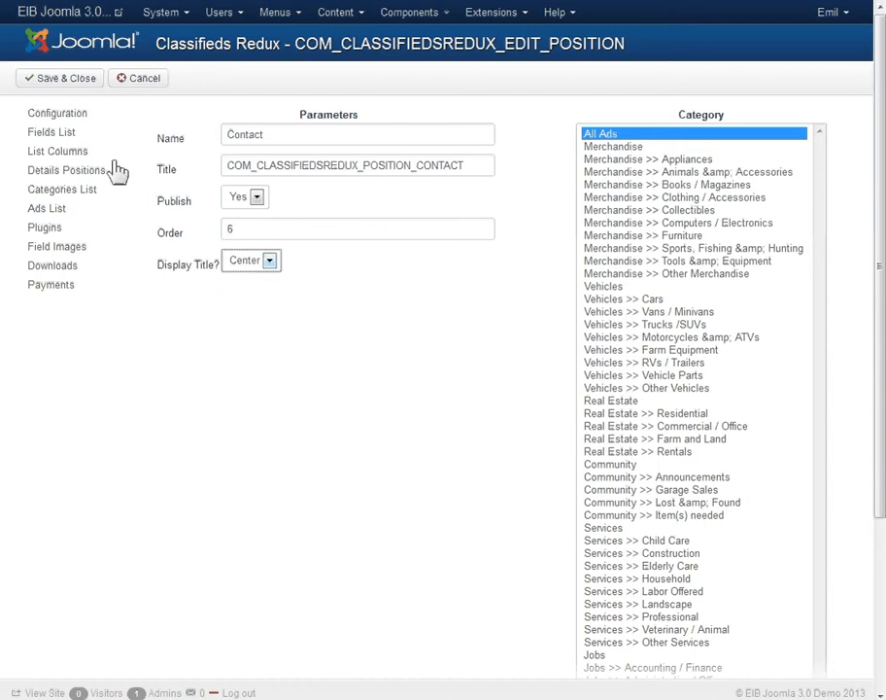
{"action": "left_click", "coordinate": [64, 80]}
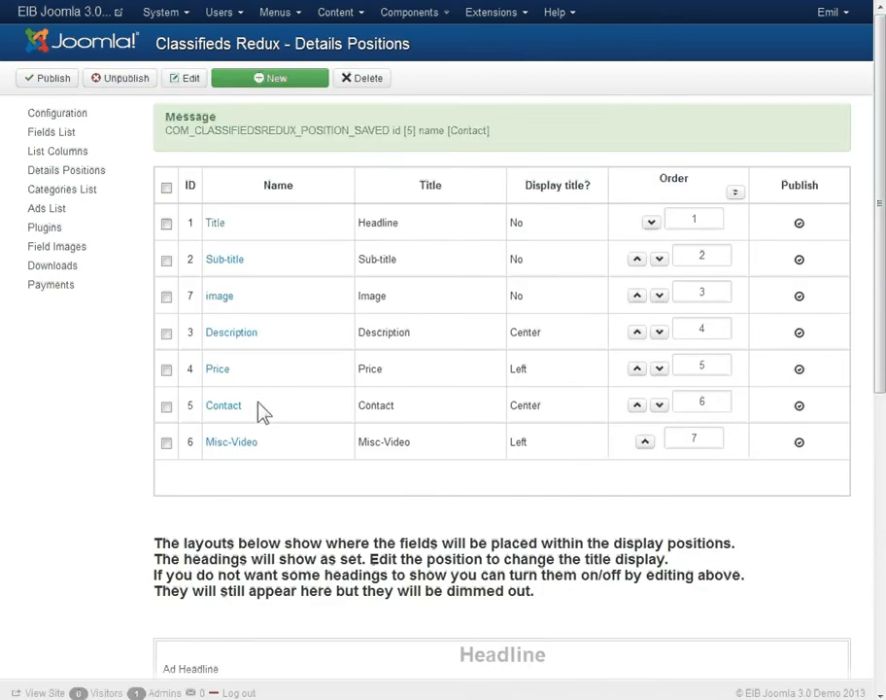
- Set the Misc-Video position's Display Title to Center, save it, and check the headings in the layout preview
{"action": "left_click", "coordinate": [226, 446]}
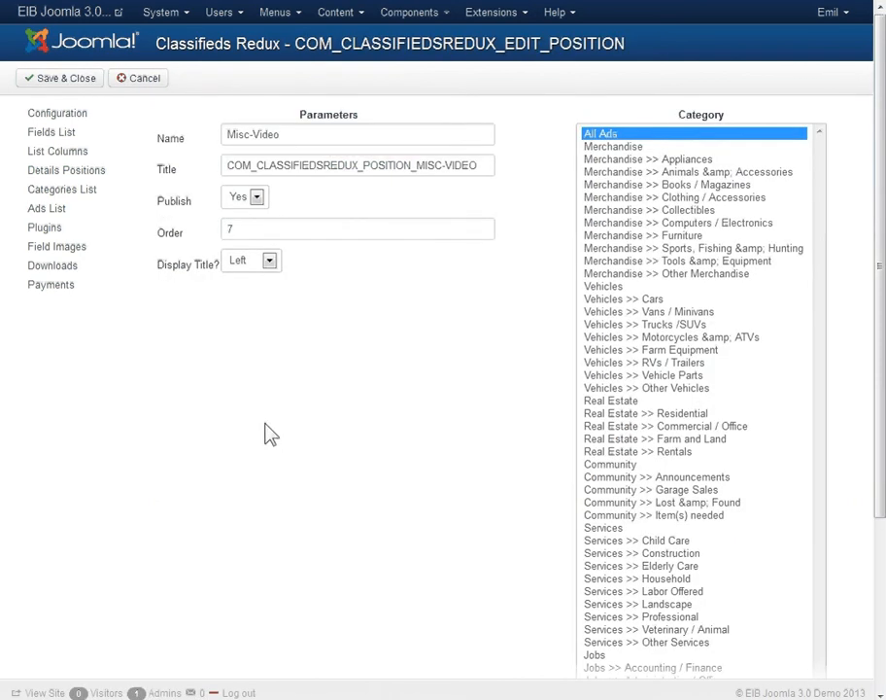
{"action": "left_click", "coordinate": [270, 262]}
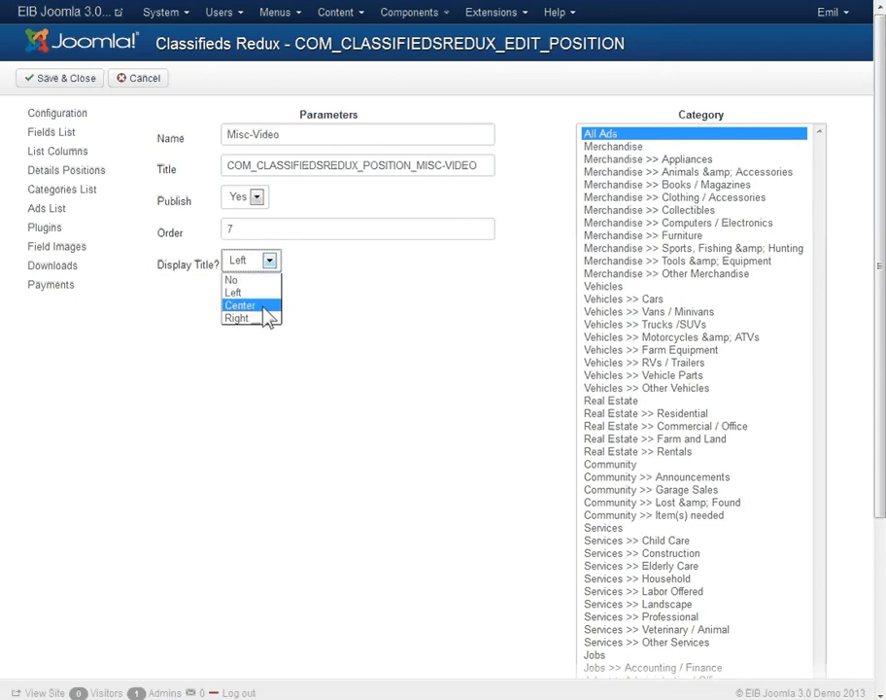
{"action": "left_click", "coordinate": [262, 309]}
{"action": "left_click", "coordinate": [55, 83]}
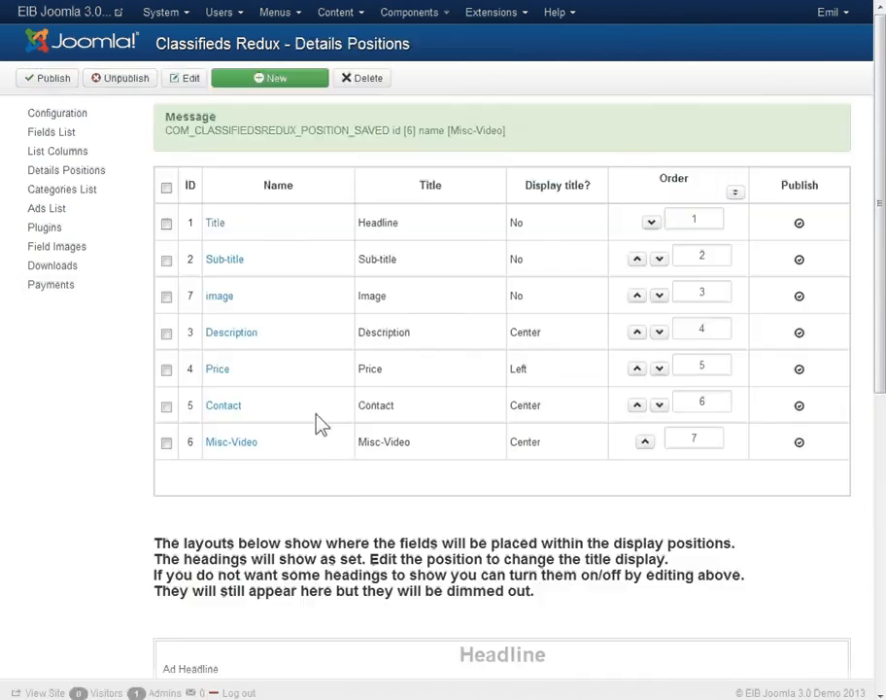
{"action": "scroll", "coordinate": [346, 436], "scroll_direction": "down", "scroll_amount": 4}
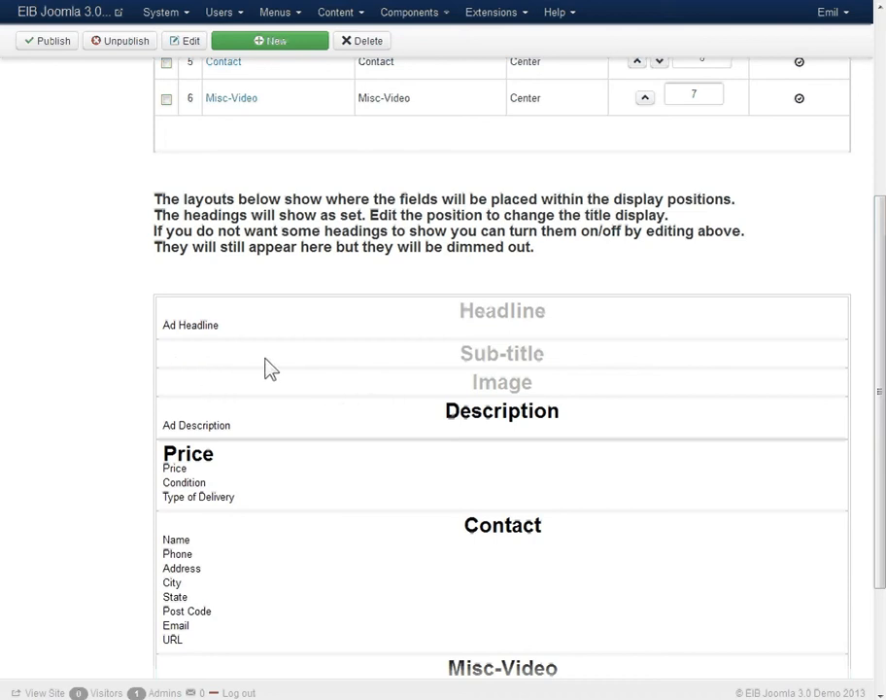
{"action": "scroll", "coordinate": [271, 370], "scroll_direction": "up", "scroll_amount": 5}
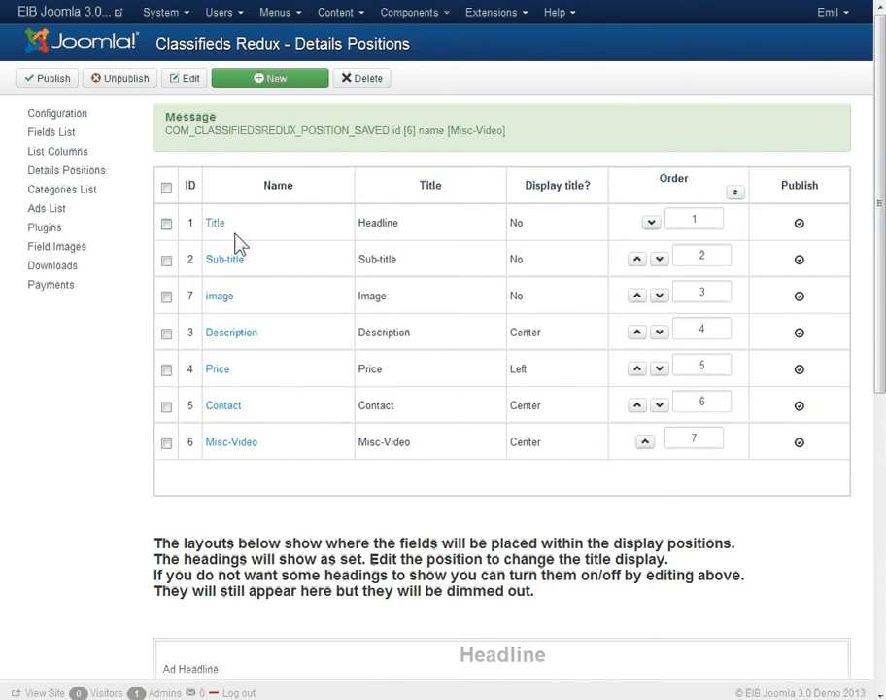
- Assign the image field to the image detail display position with display position order 1, and save the field
{"action": "left_click", "coordinate": [50, 136]}
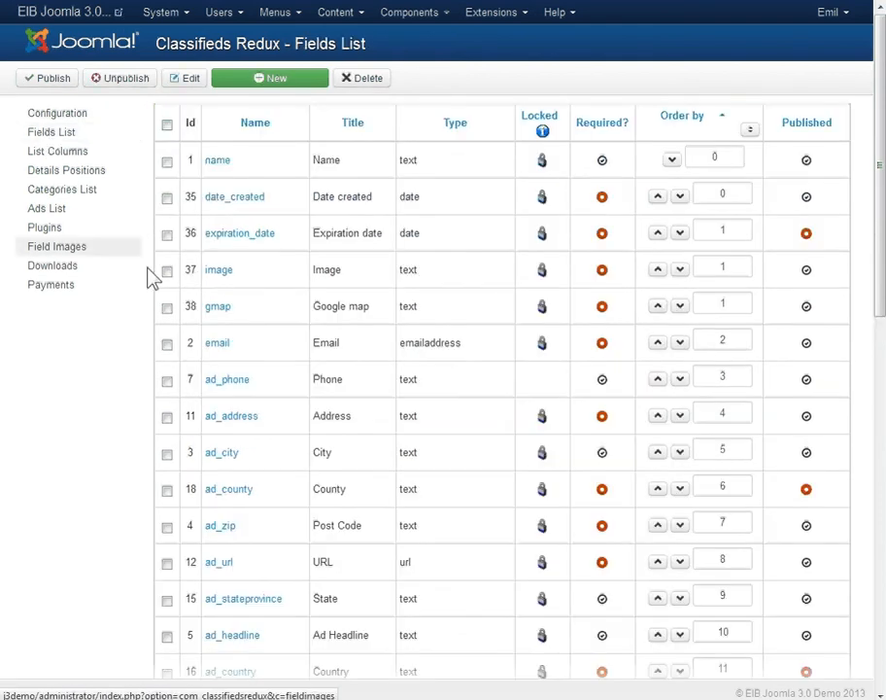
{"action": "left_click", "coordinate": [217, 276]}
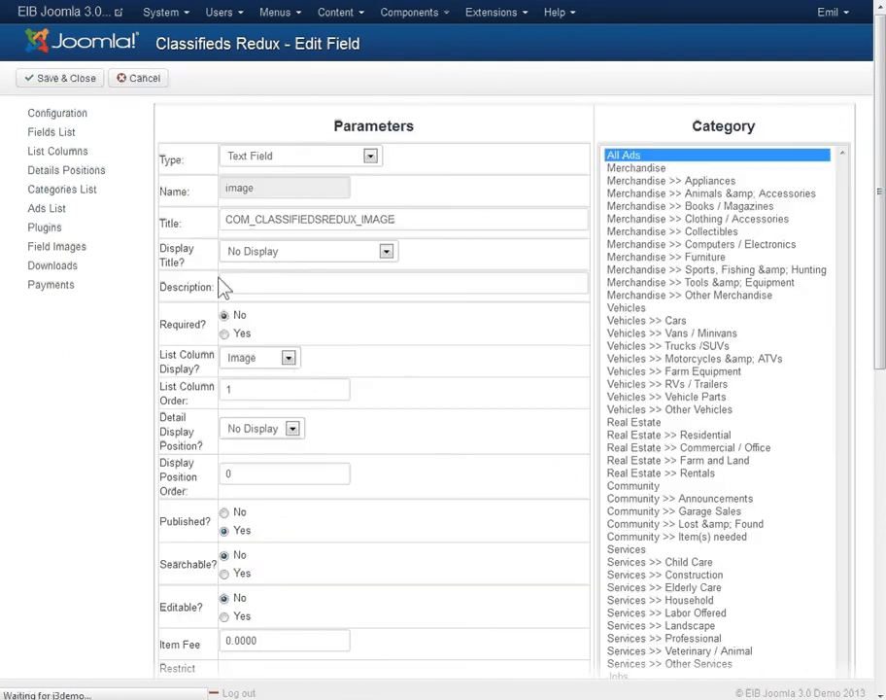
{"action": "left_click", "coordinate": [293, 431]}
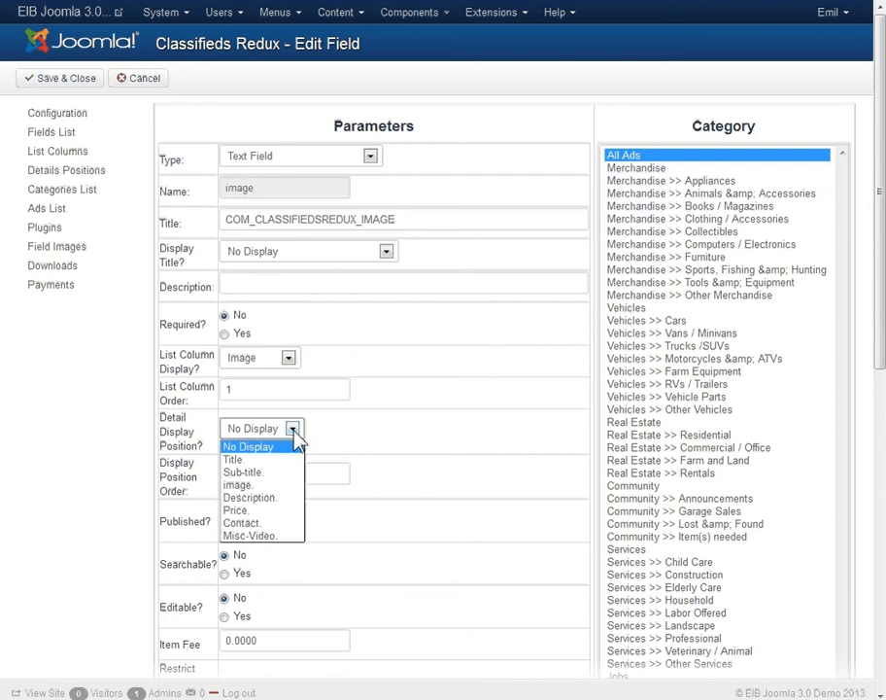
{"action": "left_click", "coordinate": [281, 486]}
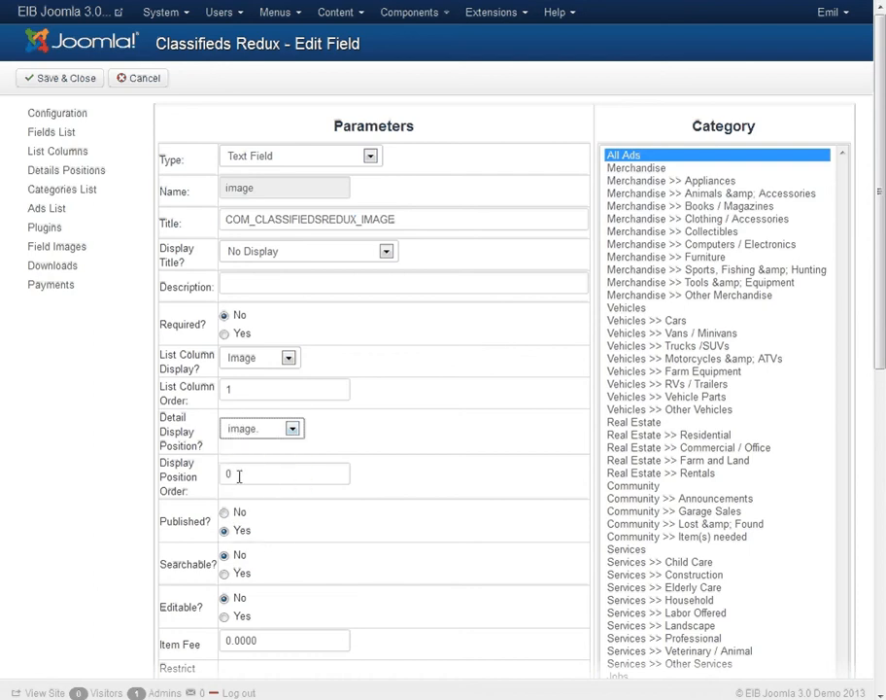
{"action": "double_click", "coordinate": [236, 475]}
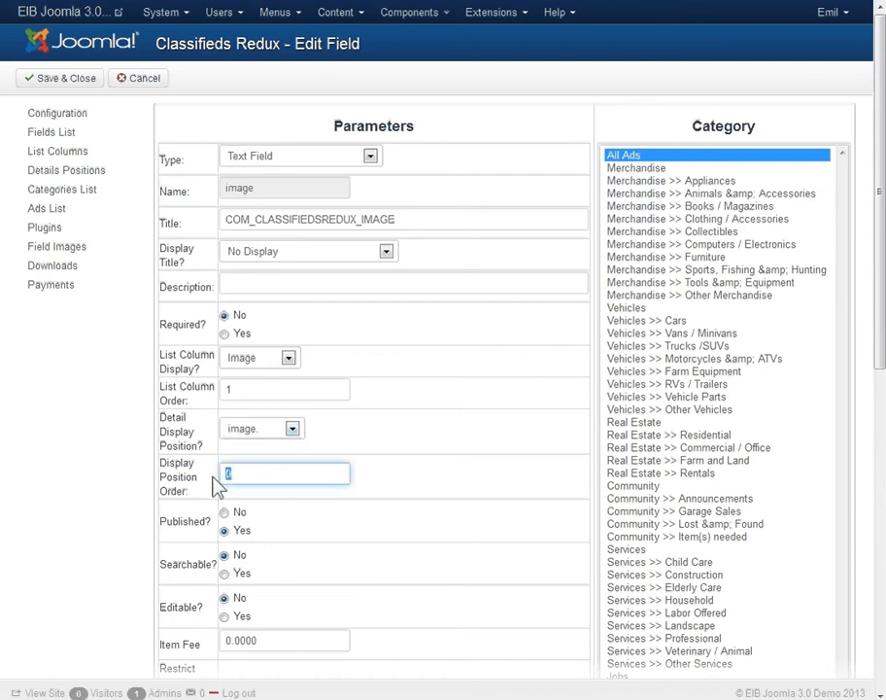
{"action": "type", "text": "1"}
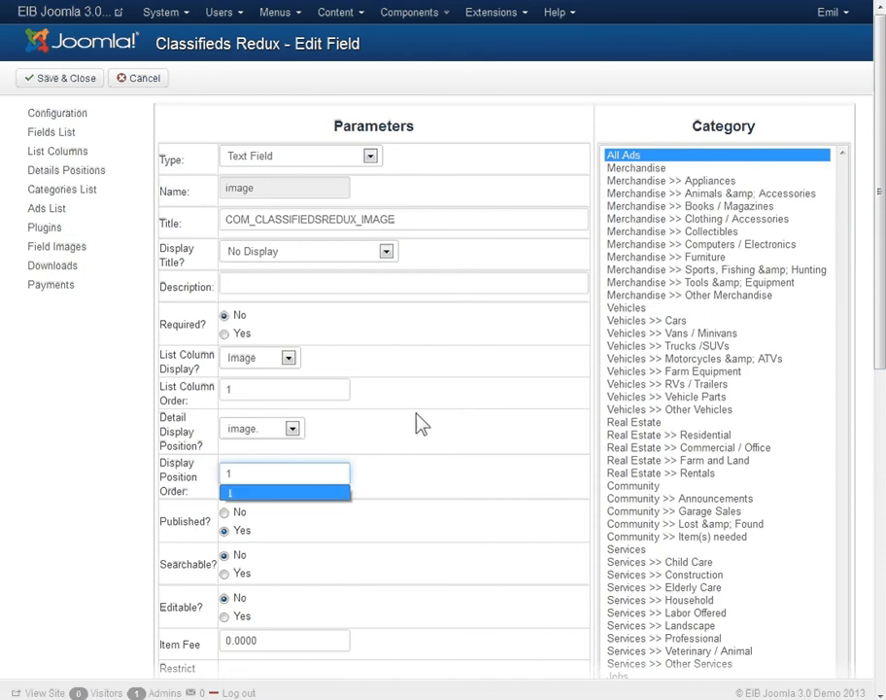
{"action": "left_click", "coordinate": [70, 81]}
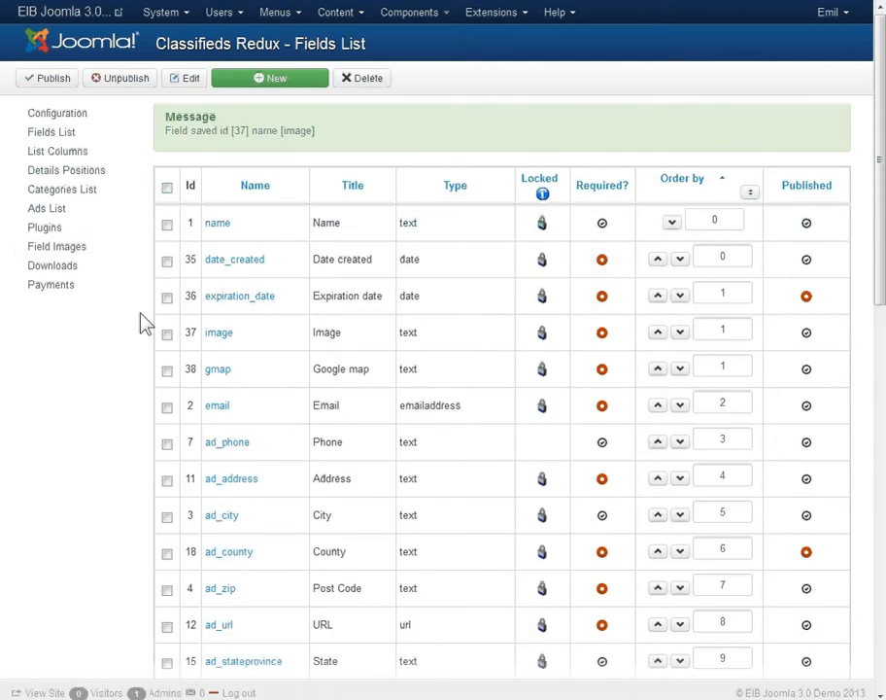
- Check the image placement and the position headings on the ad's details page of the public site
{"action": "scroll", "coordinate": [136, 326], "scroll_direction": "down", "scroll_amount": 3}
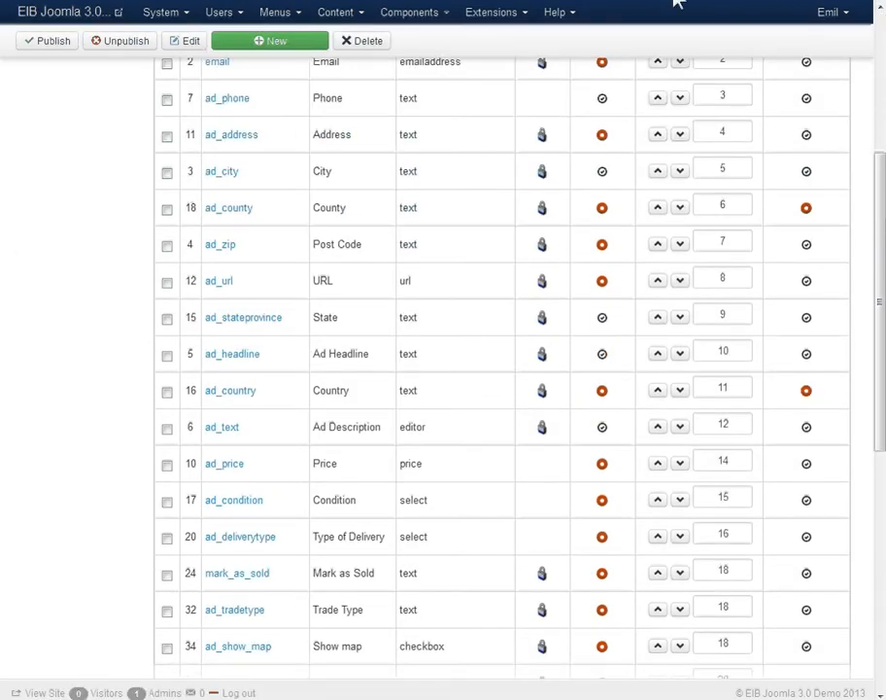
{"action": "left_click", "coordinate": [678, 4]}
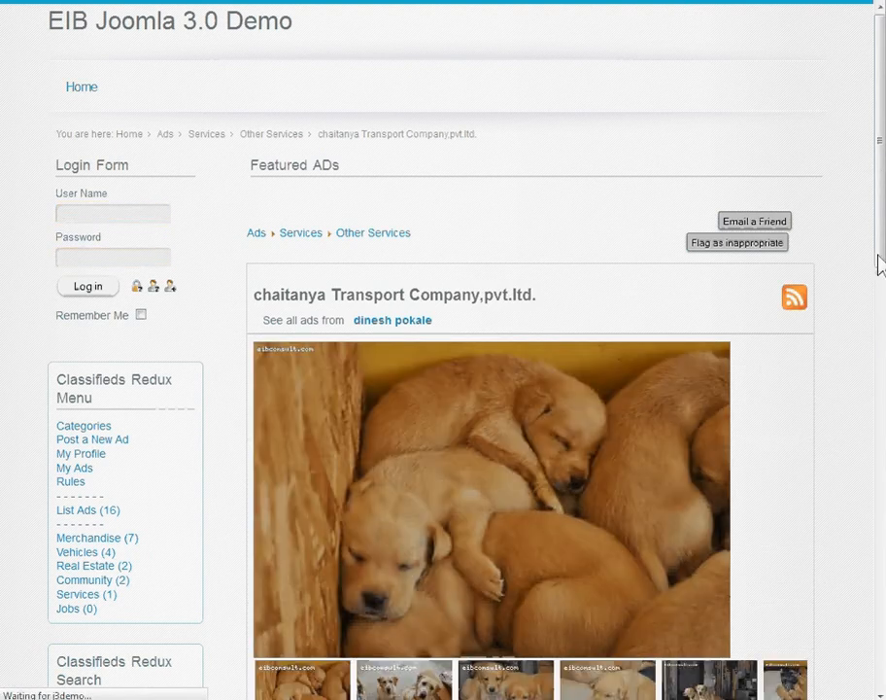
{"action": "left_click_drag", "start_coordinate": [879, 262], "coordinate": [868, 396]}
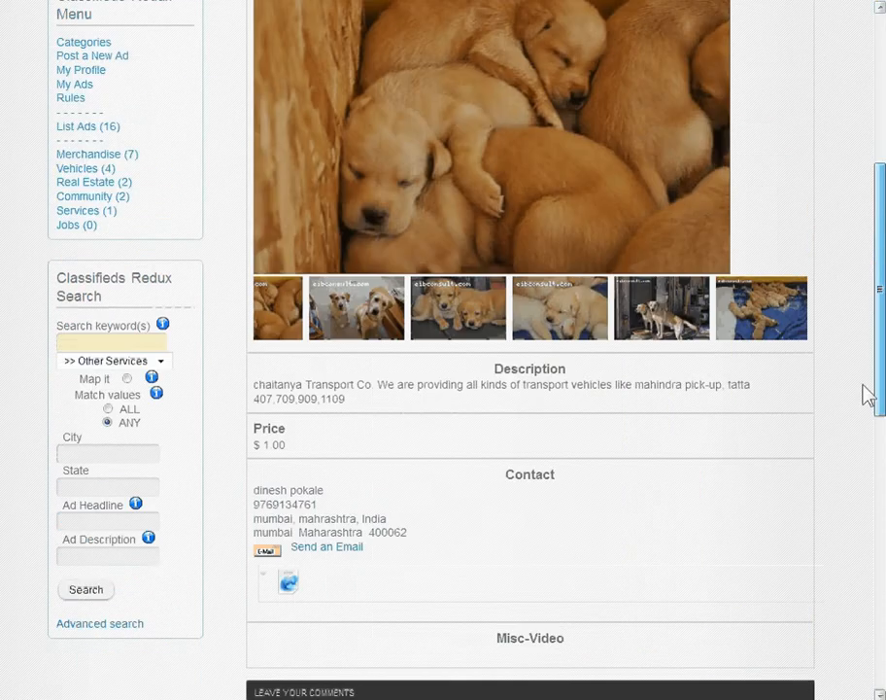
{"action": "scroll", "coordinate": [563, 311], "scroll_direction": "down", "scroll_amount": 2}
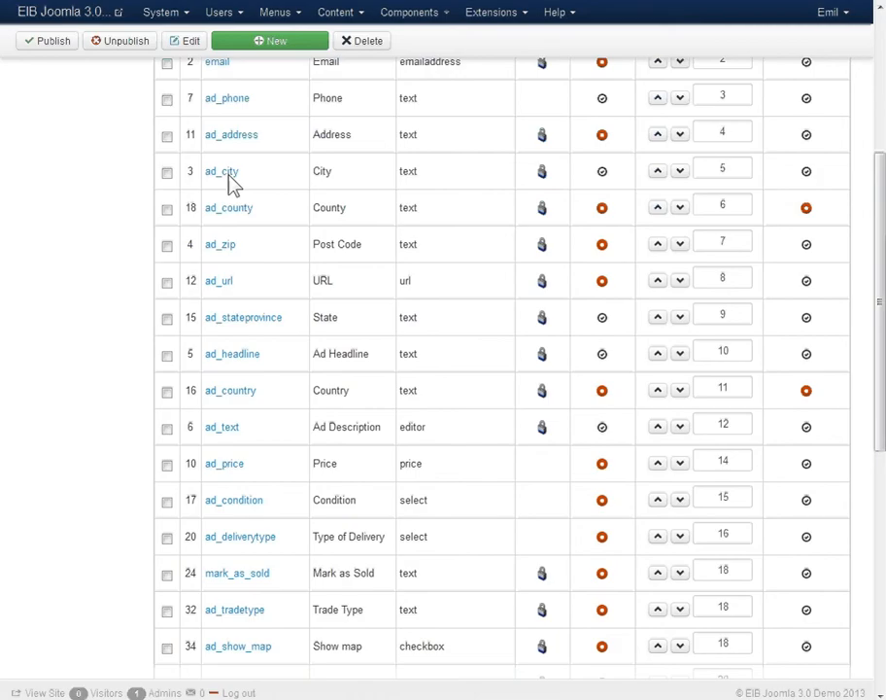
- Assign the gmap field to the Misc-Video detail display position with display position order 5, and save the field
{"action": "scroll", "coordinate": [233, 332], "scroll_direction": "down", "scroll_amount": 5}
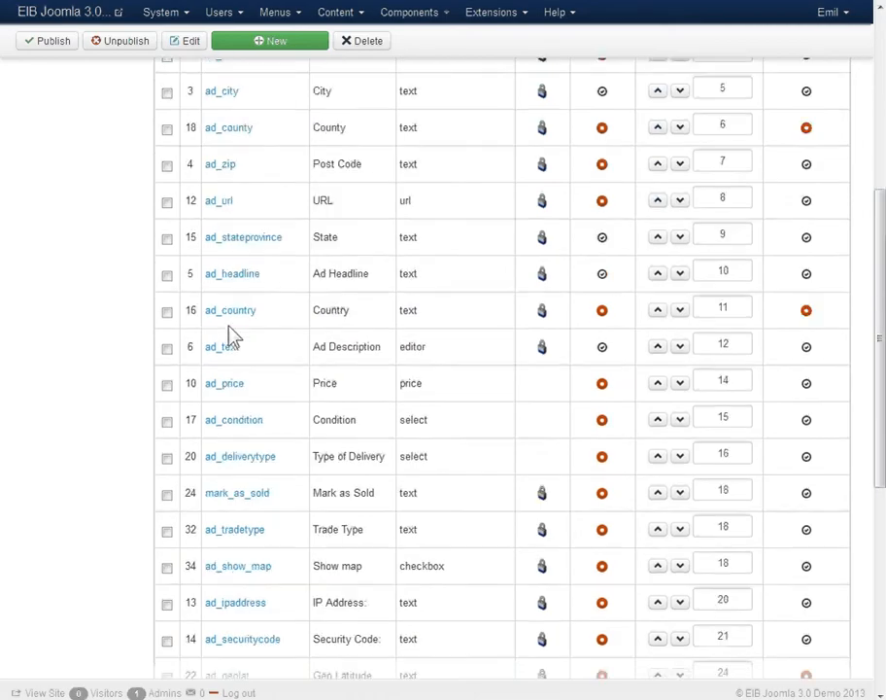
{"action": "scroll", "coordinate": [271, 336], "scroll_direction": "down", "scroll_amount": 3}
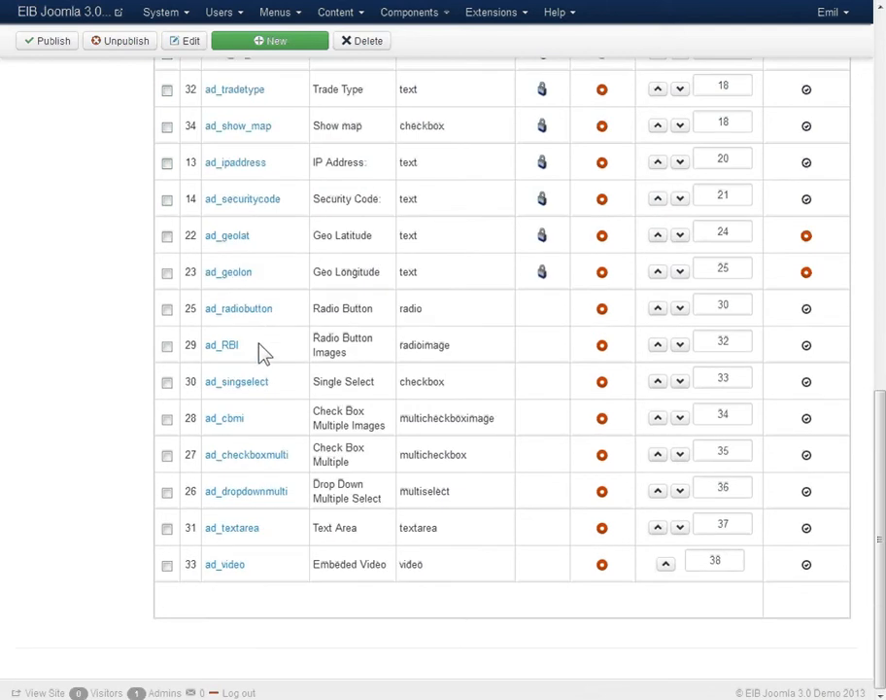
{"action": "scroll", "coordinate": [263, 352], "scroll_direction": "up", "scroll_amount": 8}
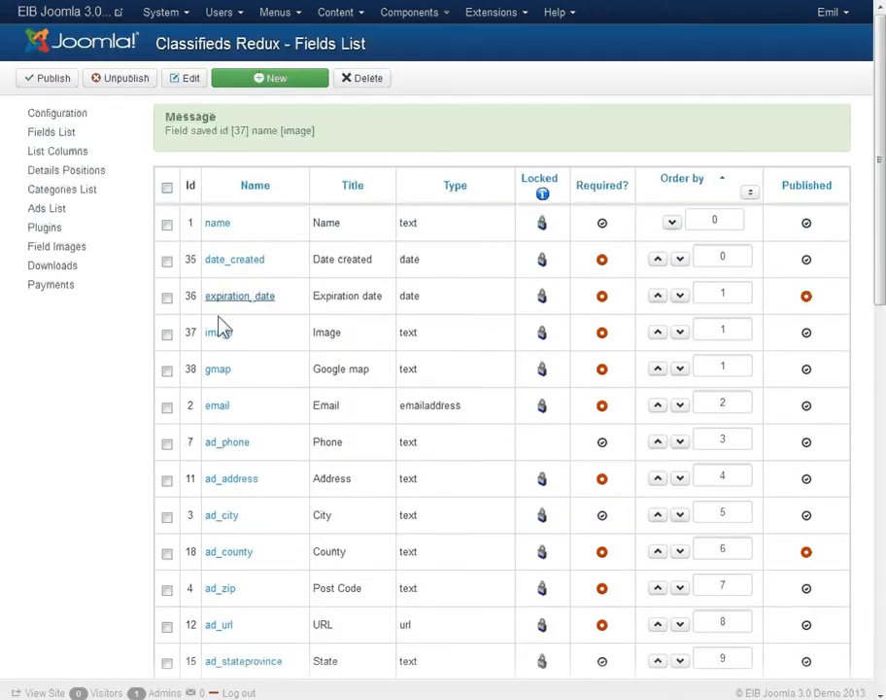
{"action": "left_click", "coordinate": [217, 374]}
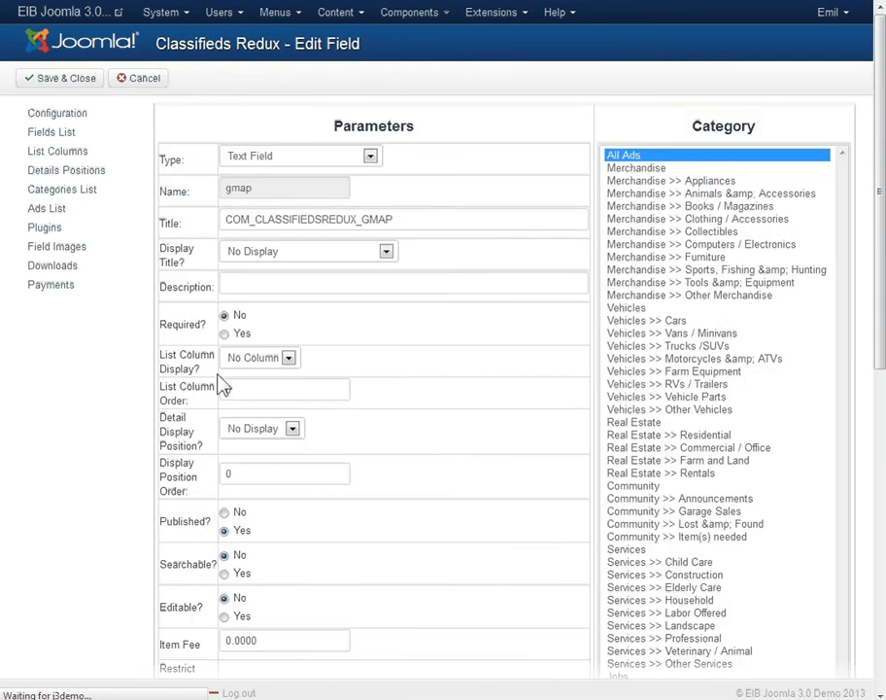
{"action": "left_click", "coordinate": [293, 429]}
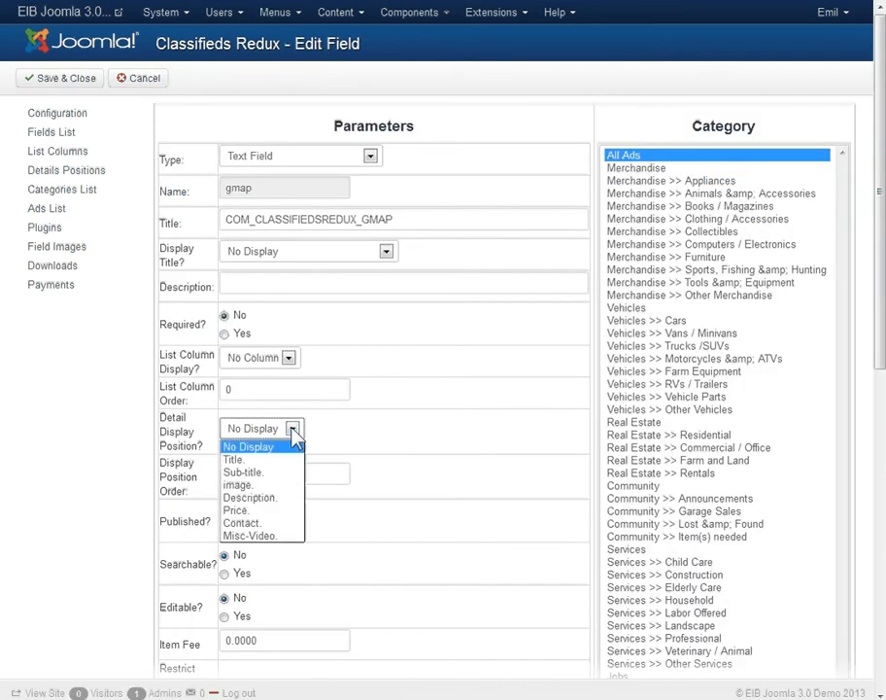
{"action": "left_click", "coordinate": [276, 537]}
{"action": "left_click_drag", "start_coordinate": [234, 475], "coordinate": [224, 473]}
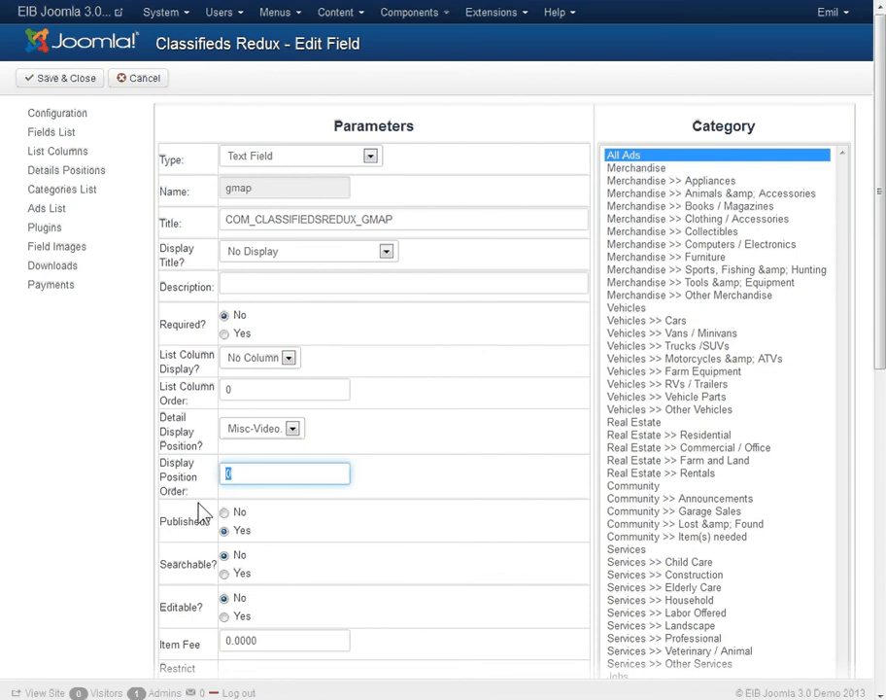
{"action": "type", "text": "5"}
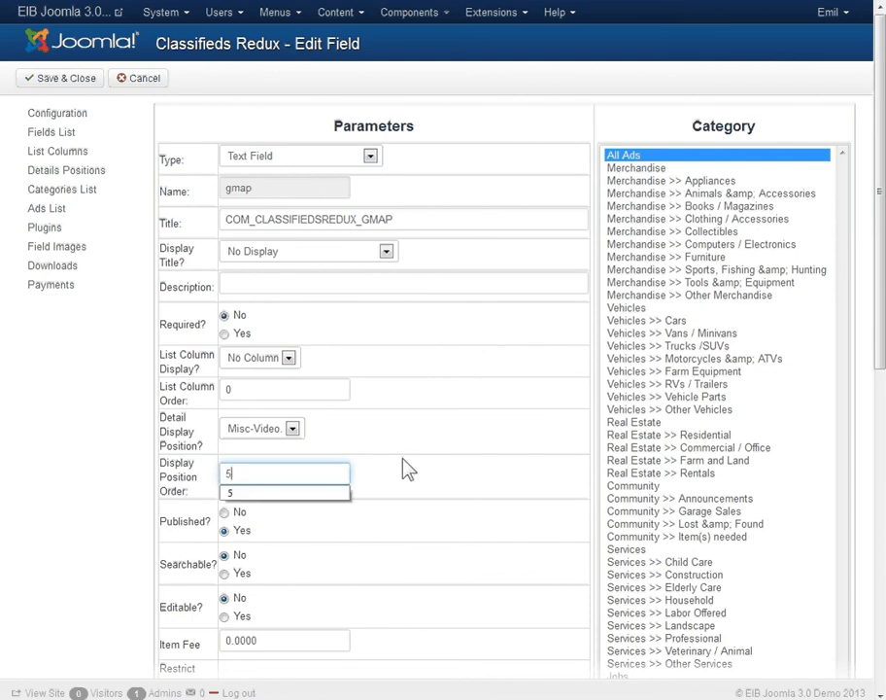
{"action": "left_click", "coordinate": [71, 86]}
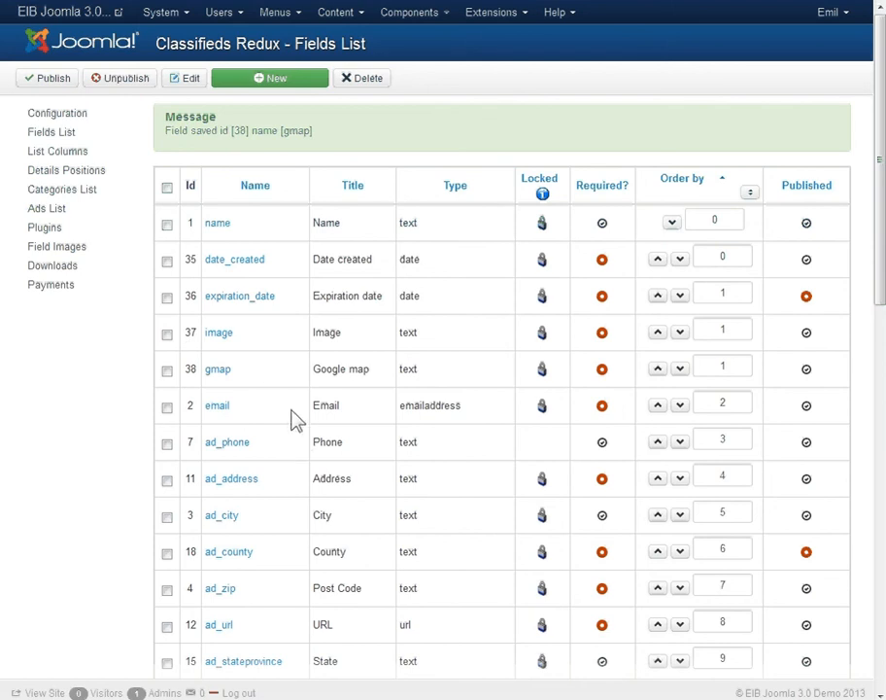
- Set the ad_textarea field's display position order to 2 and save the field
{"action": "scroll", "coordinate": [292, 423], "scroll_direction": "down", "scroll_amount": 4}
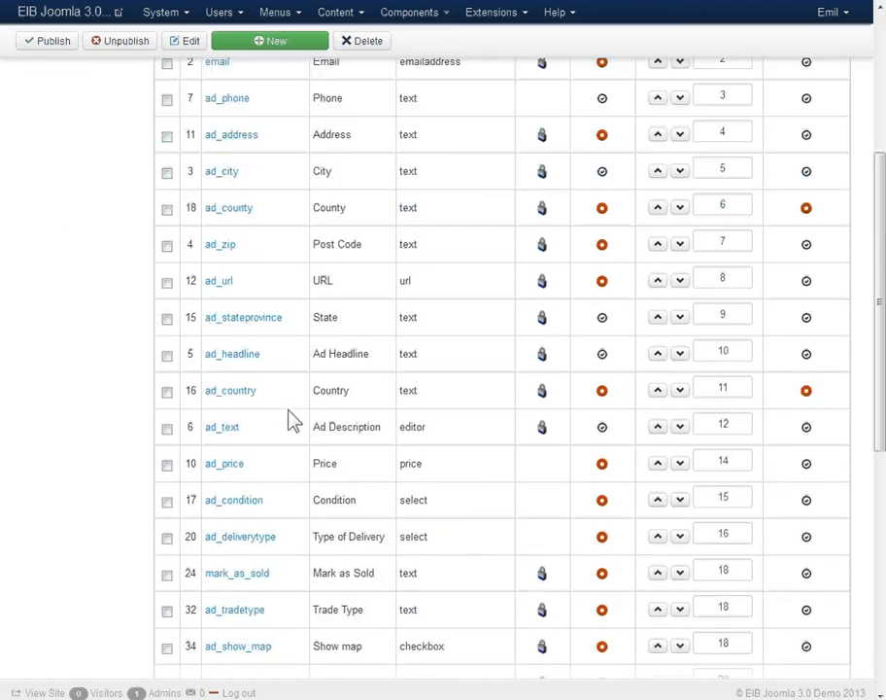
{"action": "scroll", "coordinate": [292, 419], "scroll_direction": "down", "scroll_amount": 3}
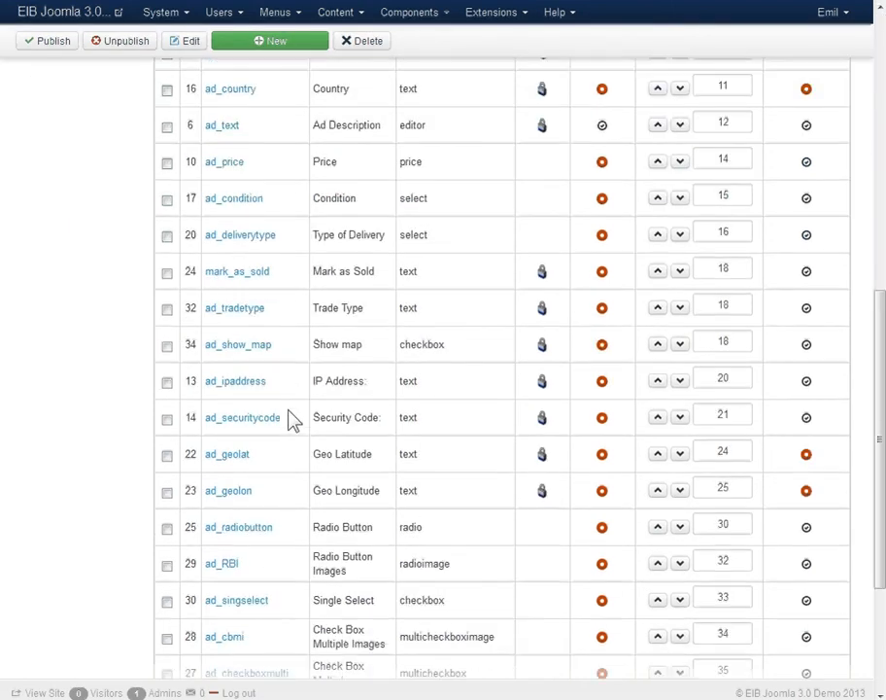
{"action": "scroll", "coordinate": [292, 420], "scroll_direction": "down", "scroll_amount": 3}
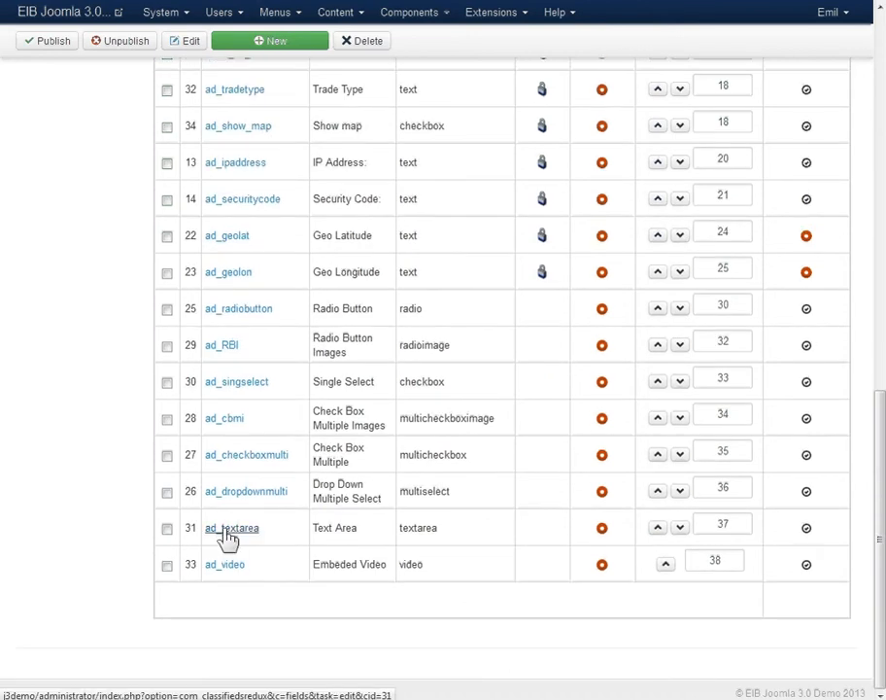
{"action": "left_click", "coordinate": [227, 530]}
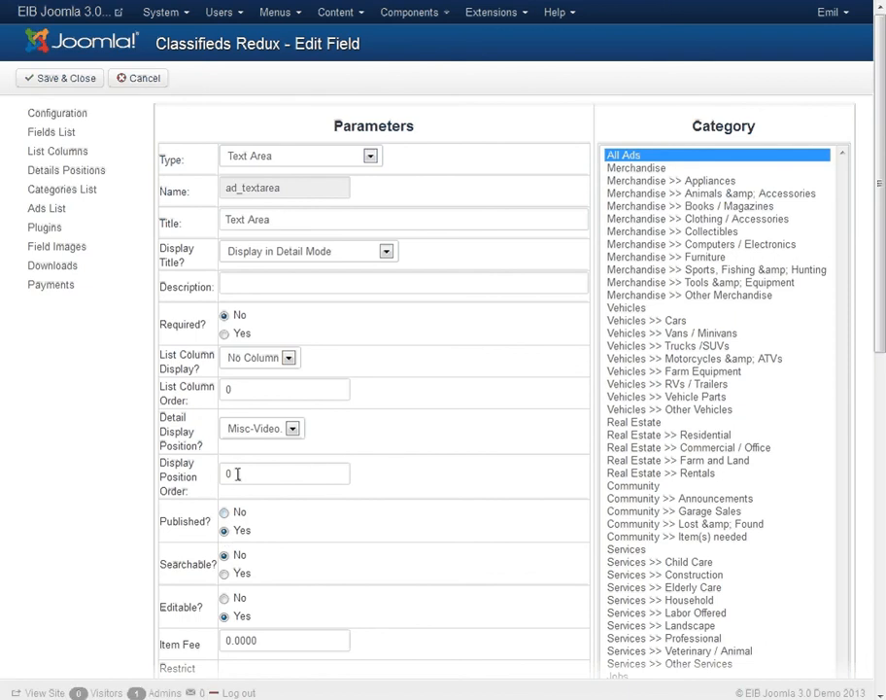
{"action": "left_click_drag", "start_coordinate": [237, 473], "coordinate": [213, 476]}
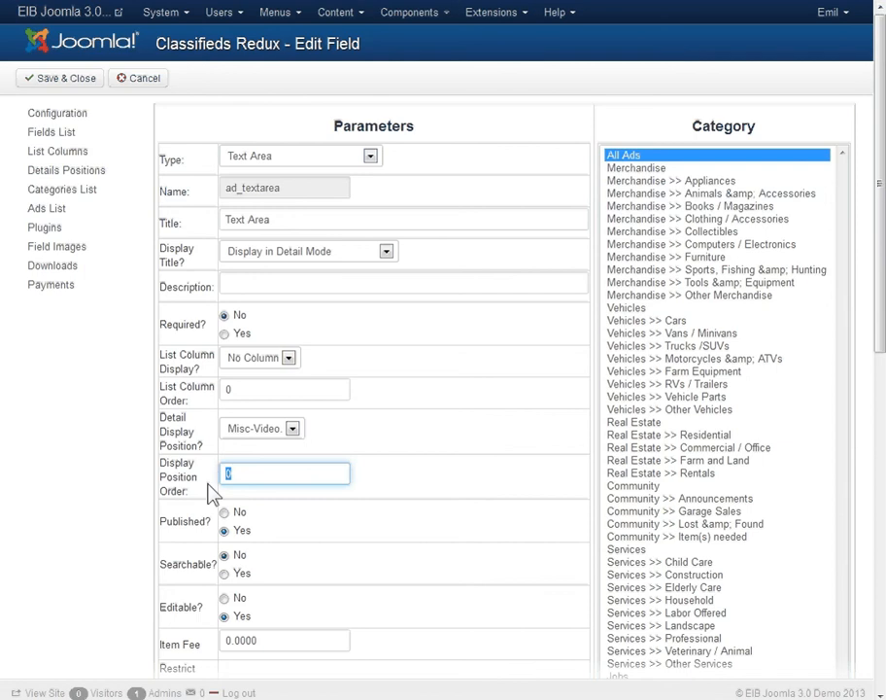
{"action": "type", "text": "2"}
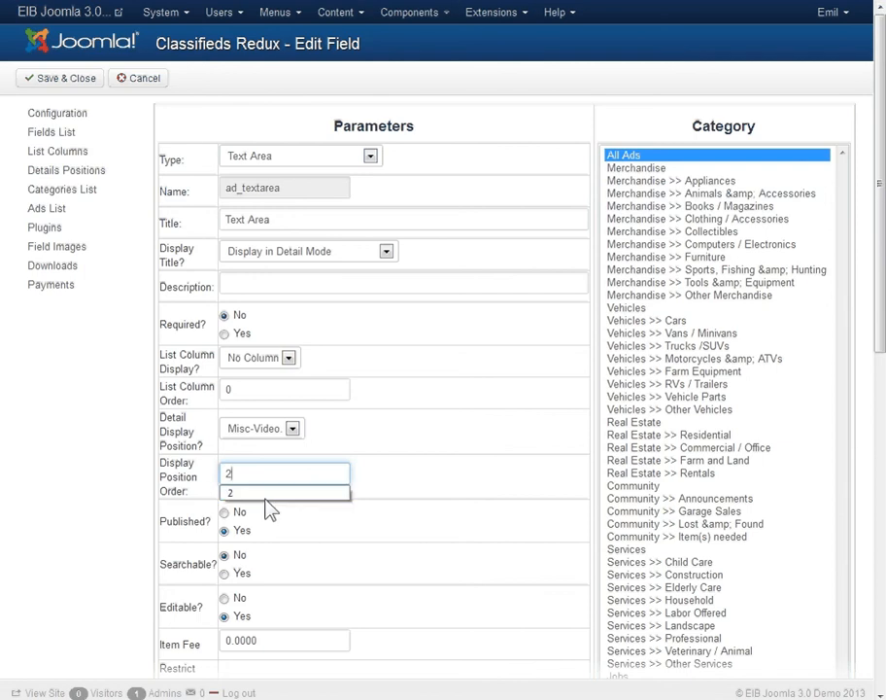
{"action": "left_click", "coordinate": [71, 83]}
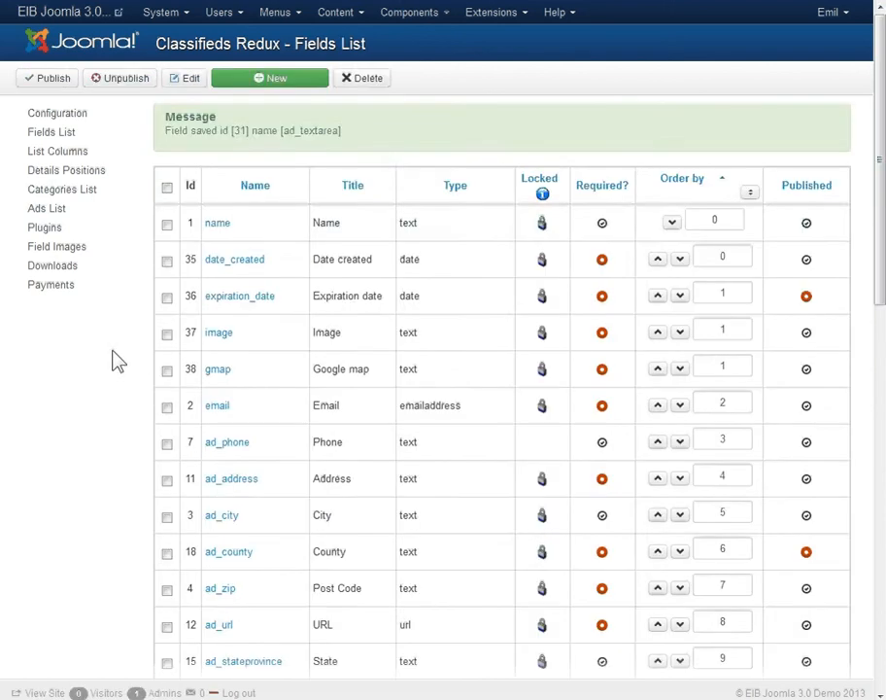
- Set the ad_video field's display position order to 1 and save the field
{"action": "scroll", "coordinate": [115, 363], "scroll_direction": "down", "scroll_amount": 6}
{"action": "scroll", "coordinate": [115, 362], "scroll_direction": "down", "scroll_amount": 4}
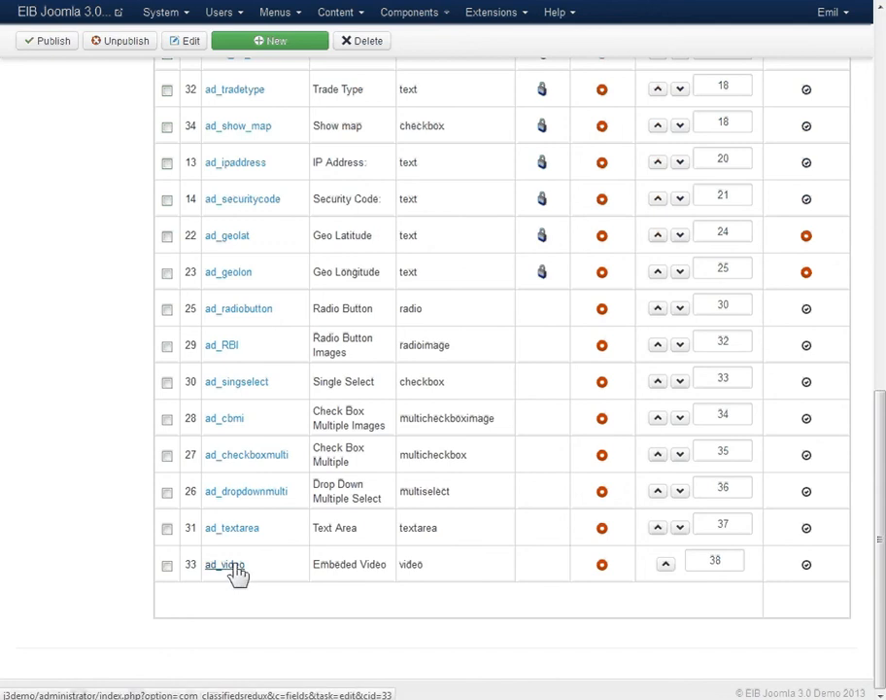
{"action": "left_click", "coordinate": [239, 566]}
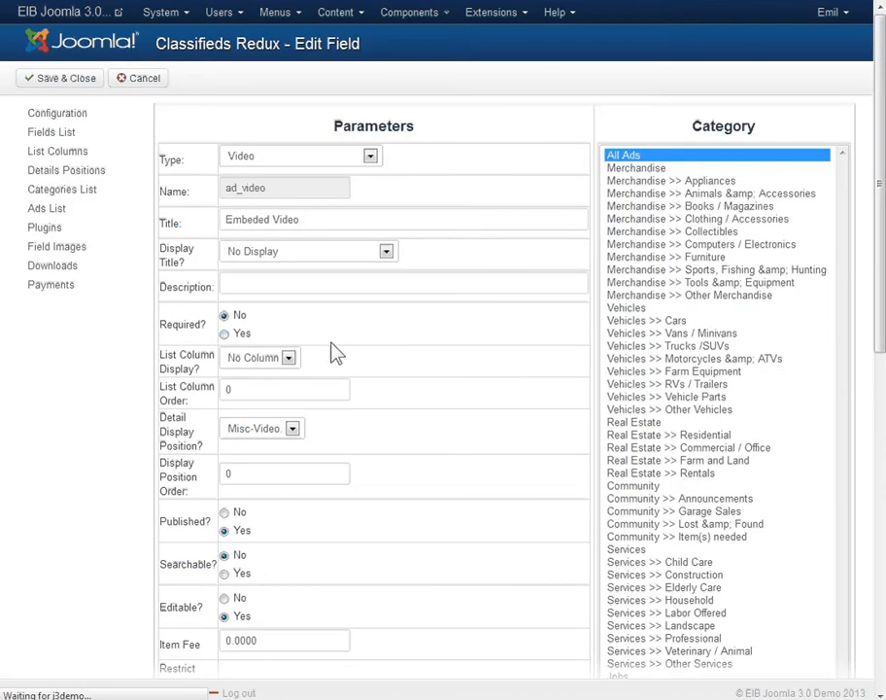
{"action": "left_click", "coordinate": [226, 473]}
{"action": "double_click", "coordinate": [226, 473]}
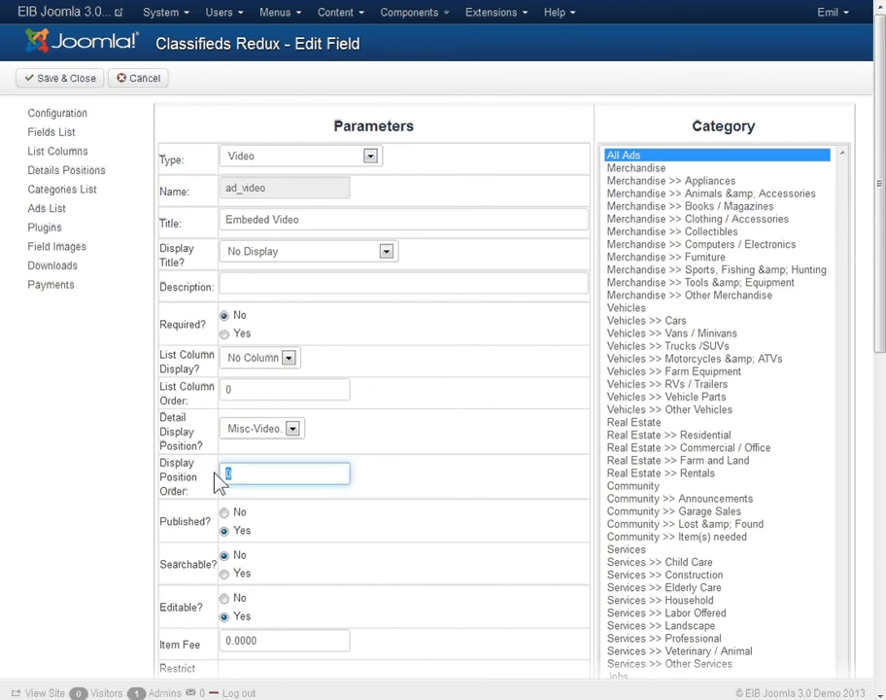
{"action": "type", "text": "1"}
{"action": "key", "text": "Escape"}
{"action": "left_click", "coordinate": [395, 453]}
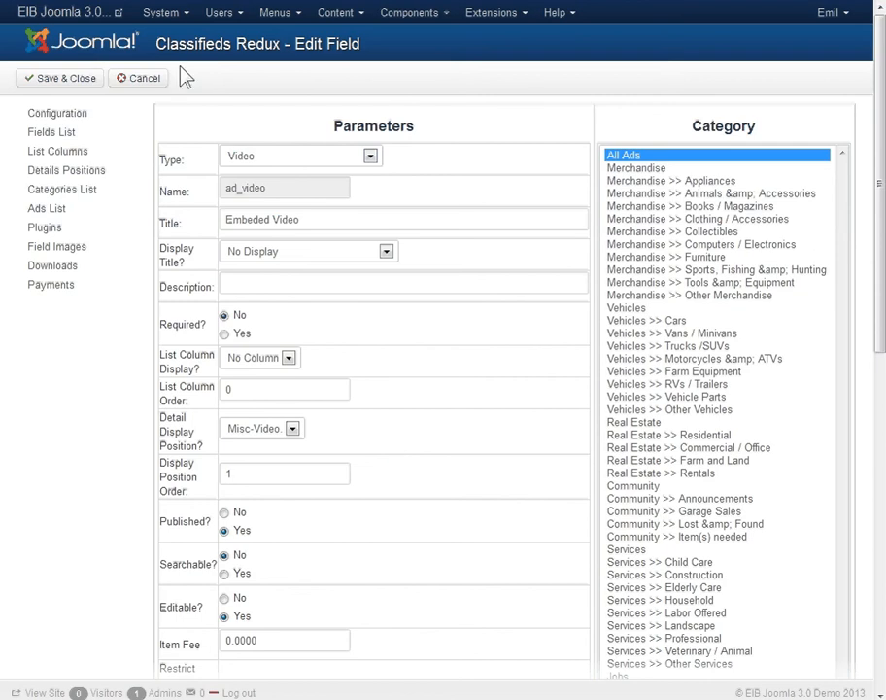
{"action": "left_click", "coordinate": [73, 82]}
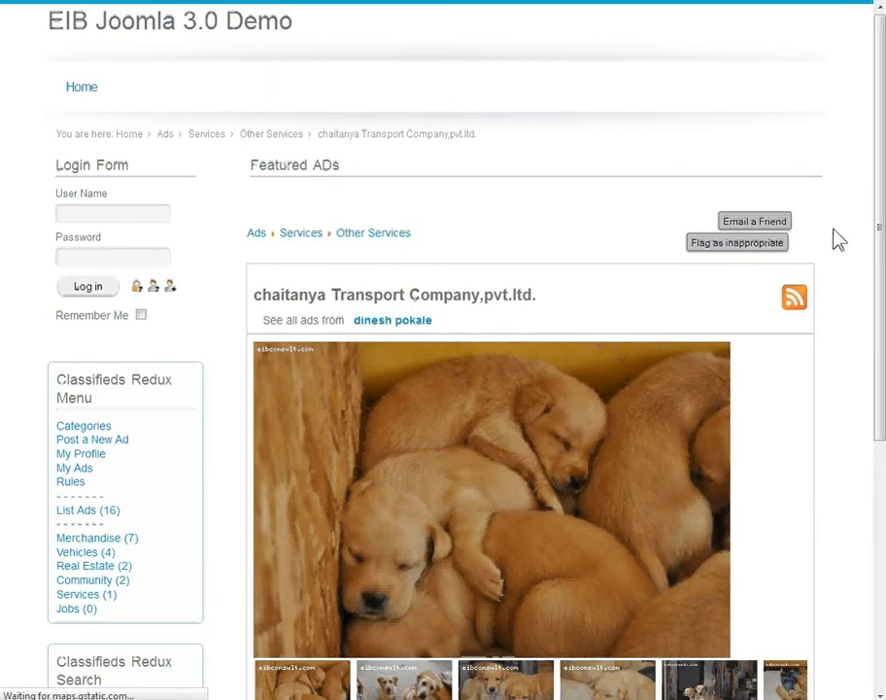
- Check the map placement in the Misc-Video section of the ad's details page on the public site
{"action": "scroll", "coordinate": [839, 237], "scroll_direction": "down", "scroll_amount": 3}
{"action": "scroll", "coordinate": [842, 232], "scroll_direction": "down", "scroll_amount": 1}
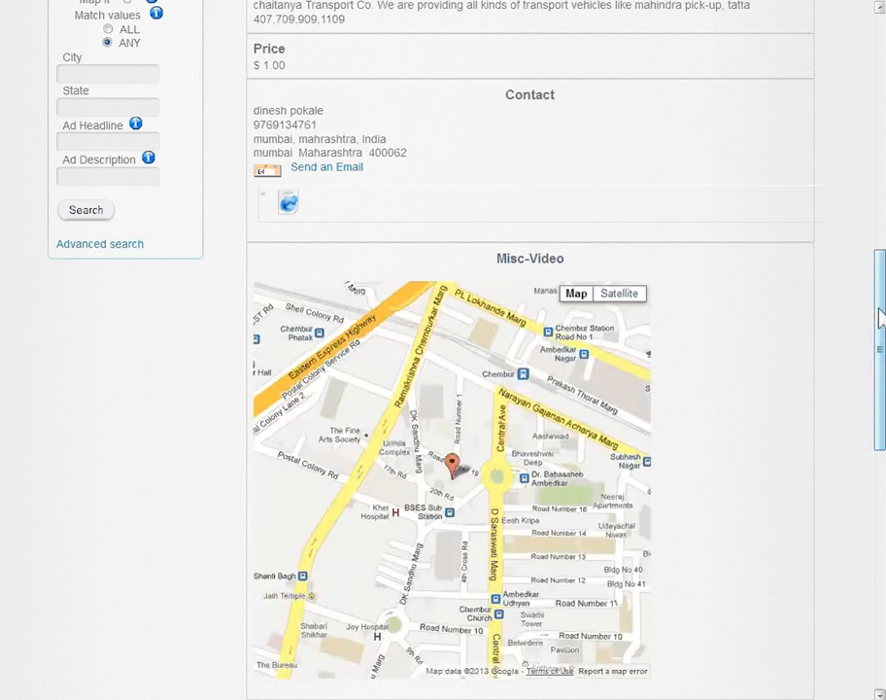
{"action": "left_click_drag", "start_coordinate": [881, 316], "coordinate": [871, 471]}
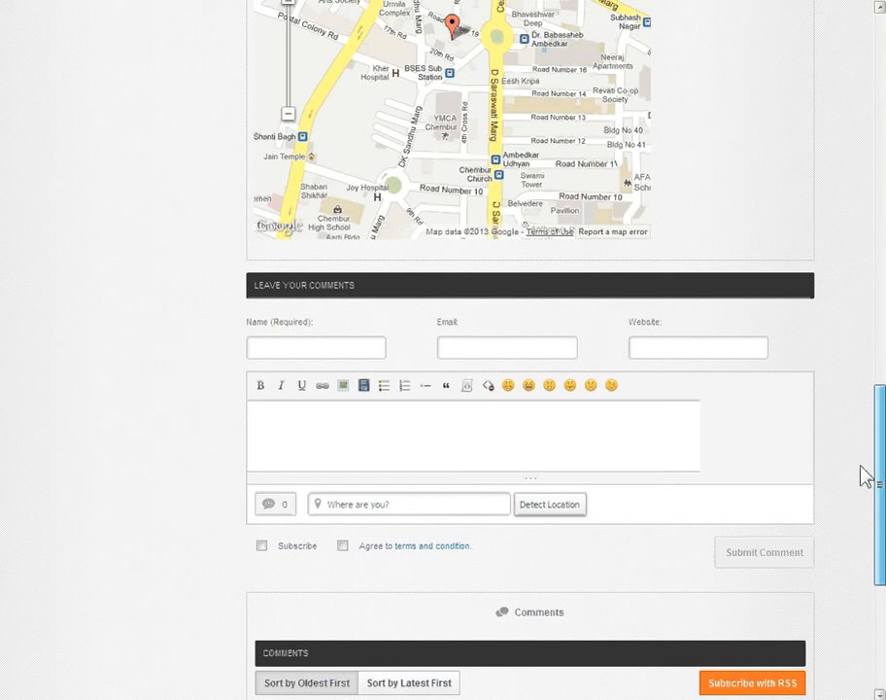
{"action": "scroll", "coordinate": [864, 476], "scroll_direction": "down", "scroll_amount": 1}
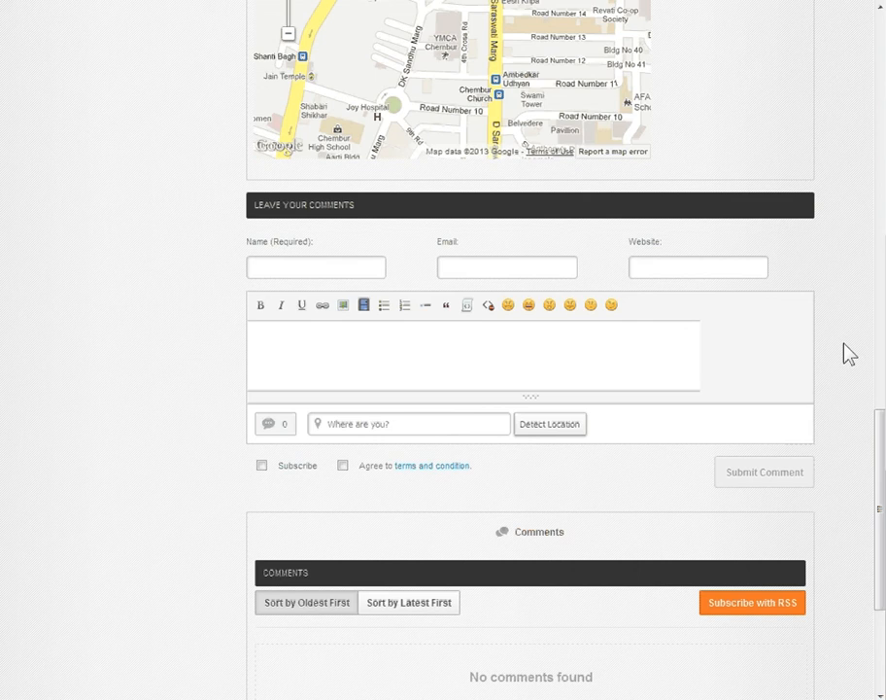
{"action": "scroll", "coordinate": [849, 354], "scroll_direction": "up", "scroll_amount": 5}
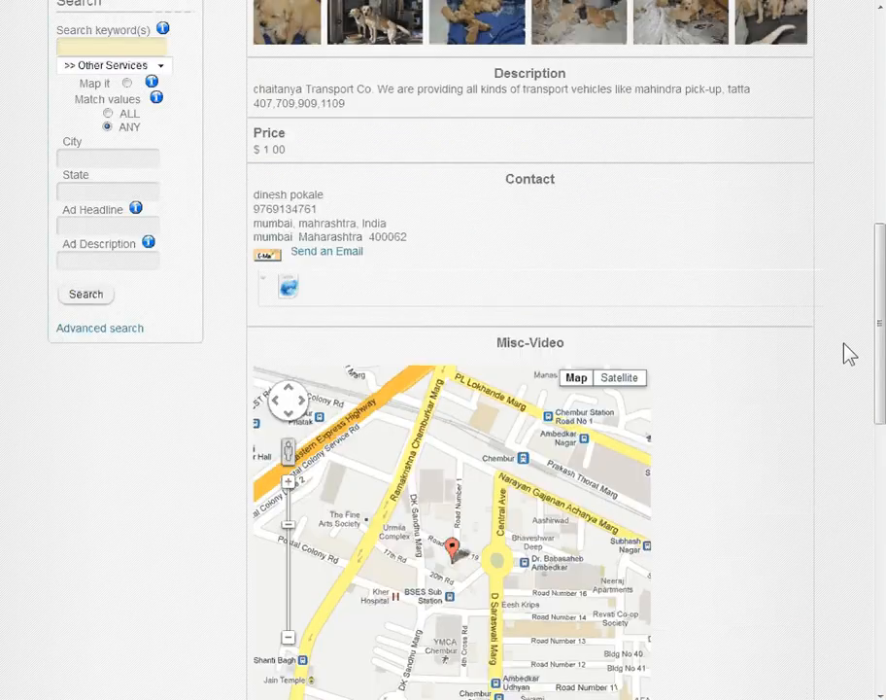
{"action": "scroll", "coordinate": [849, 354], "scroll_direction": "up", "scroll_amount": 3}
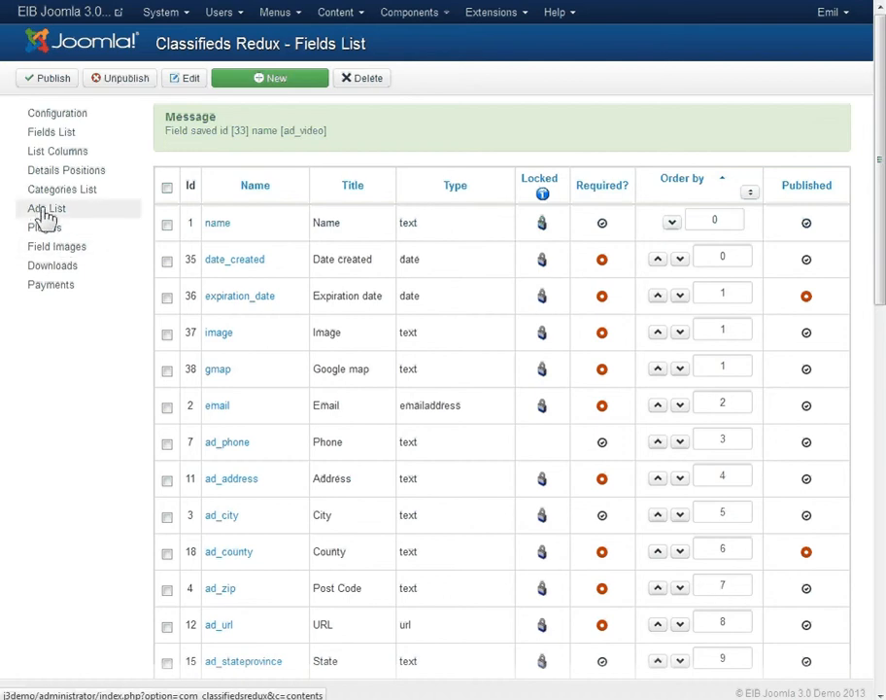
- Open the chaitanya Transport Company ad from the ads list for editing
{"action": "left_click", "coordinate": [46, 209]}
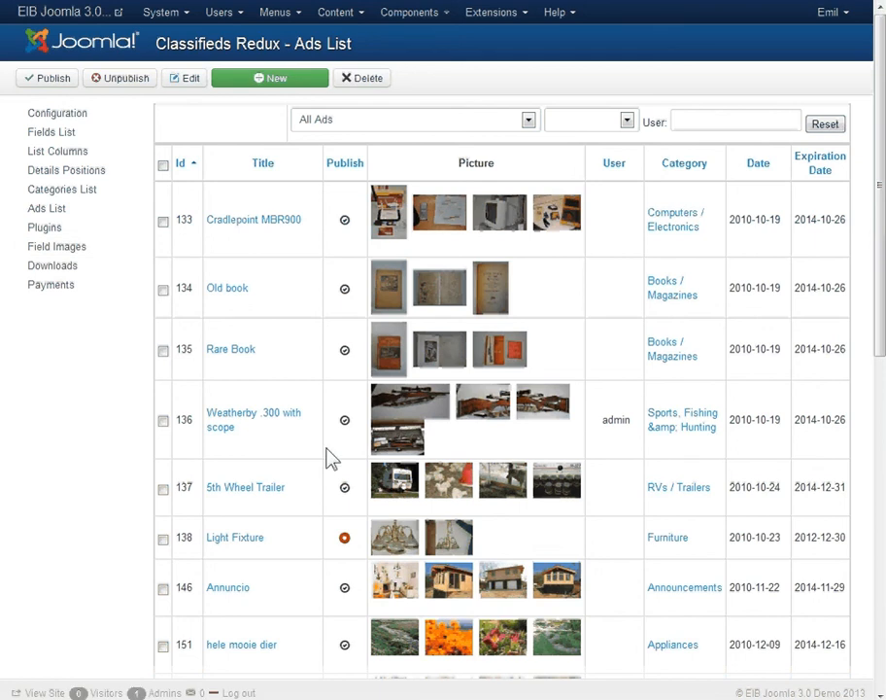
{"action": "scroll", "coordinate": [329, 455], "scroll_direction": "down", "scroll_amount": 4}
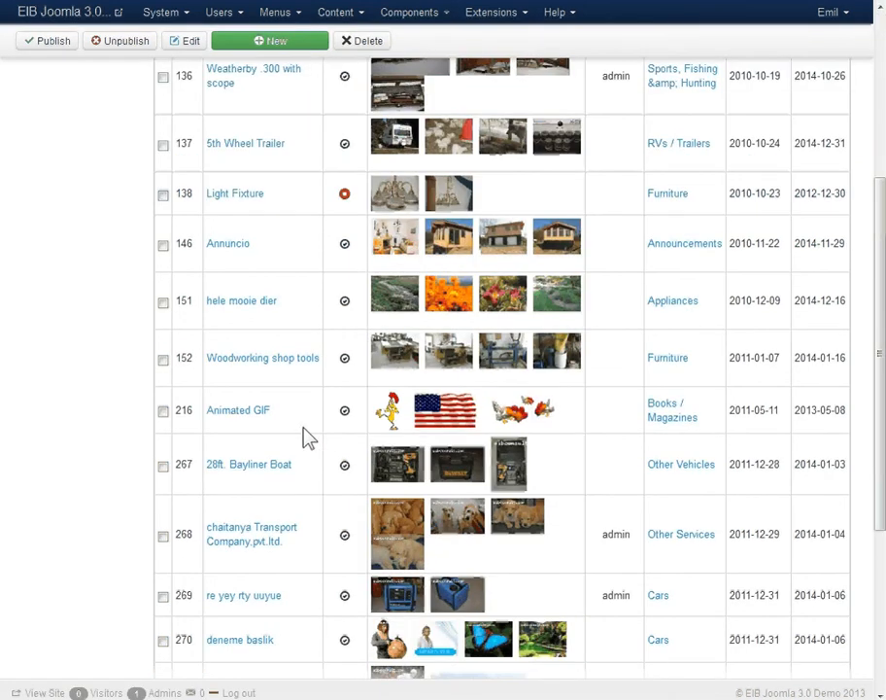
{"action": "scroll", "coordinate": [307, 438], "scroll_direction": "down", "scroll_amount": 3}
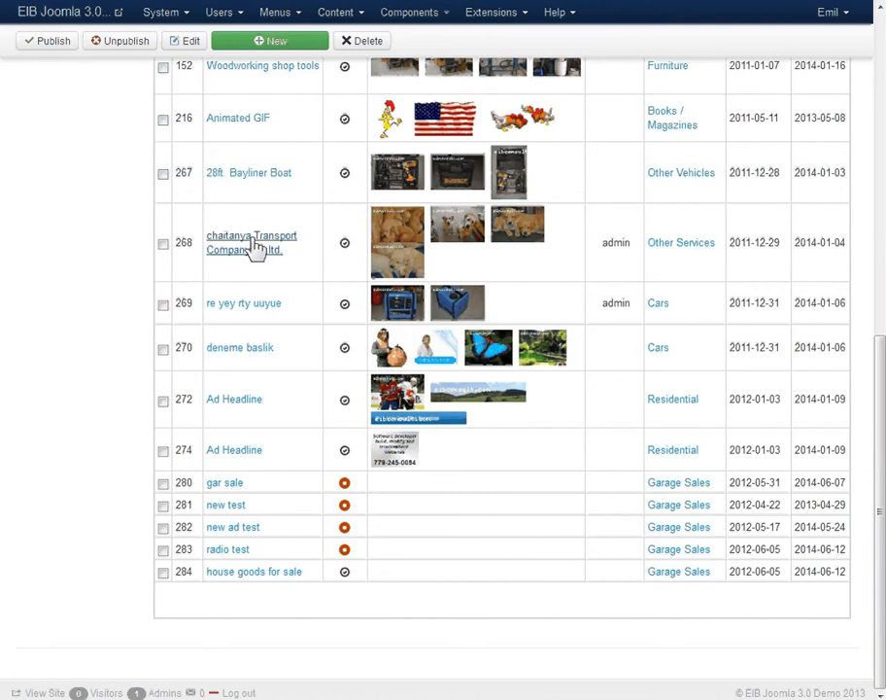
{"action": "left_click", "coordinate": [251, 247]}
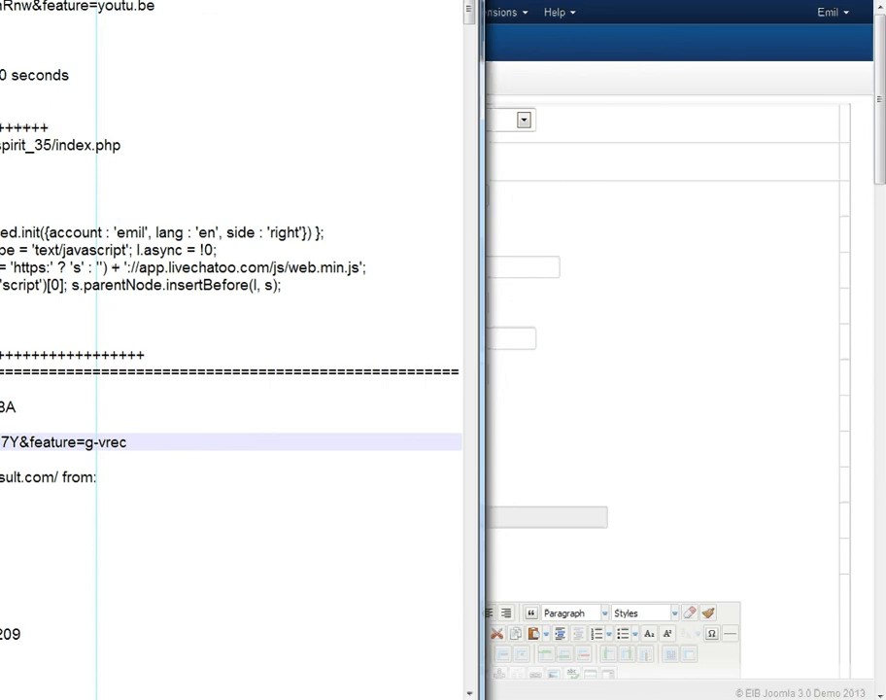
- Copy the YouTube link ending in feature=g-vrec from the text notes and return to the ad being edited
{"action": "triple_click", "coordinate": [52, 447]}
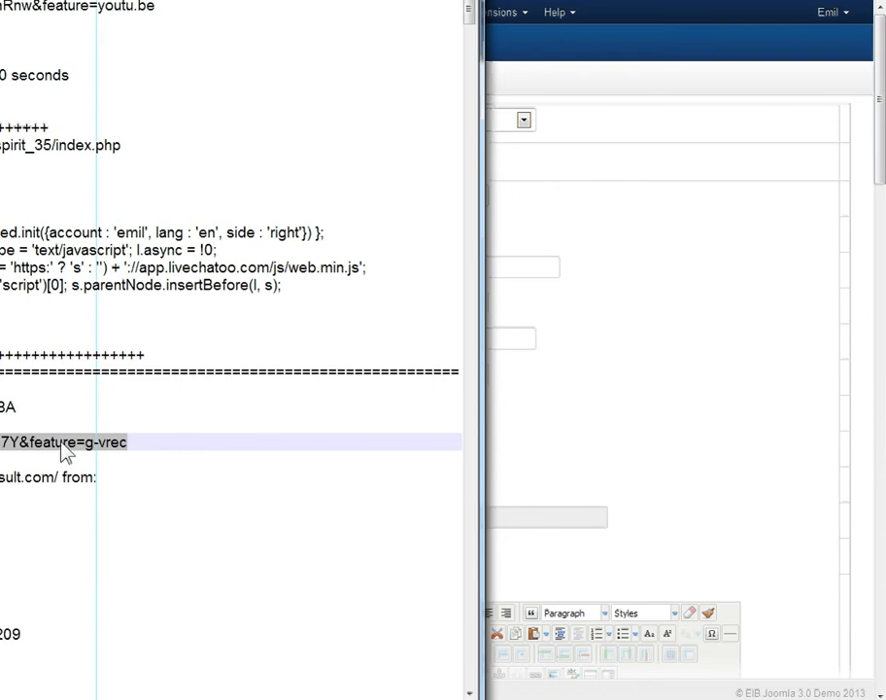
{"action": "right_click", "coordinate": [61, 445]}
{"action": "left_click", "coordinate": [105, 470]}
{"action": "key", "text": "alt+Tab"}
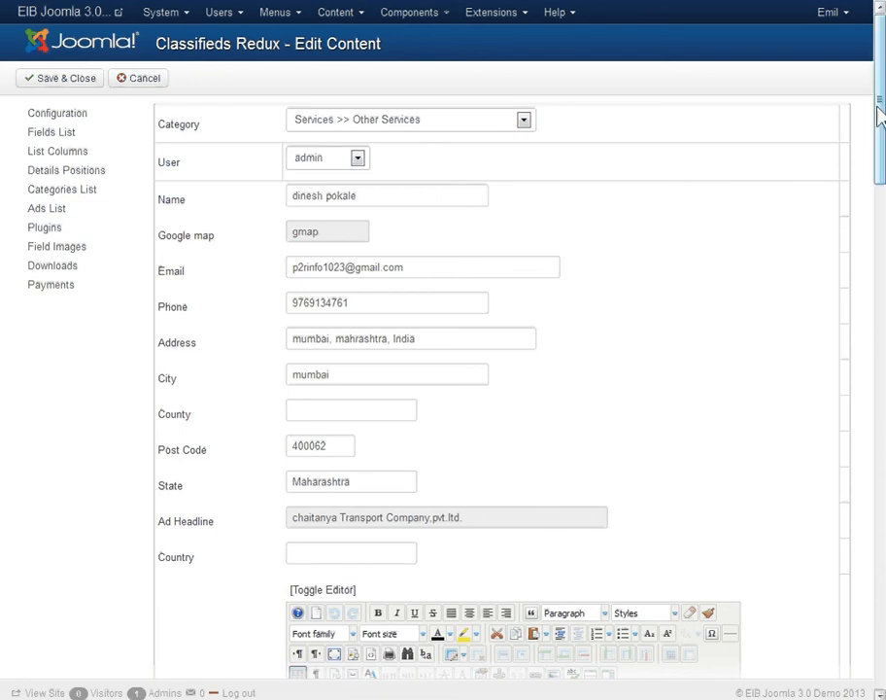
{"action": "left_click_drag", "start_coordinate": [881, 138], "coordinate": [866, 405]}
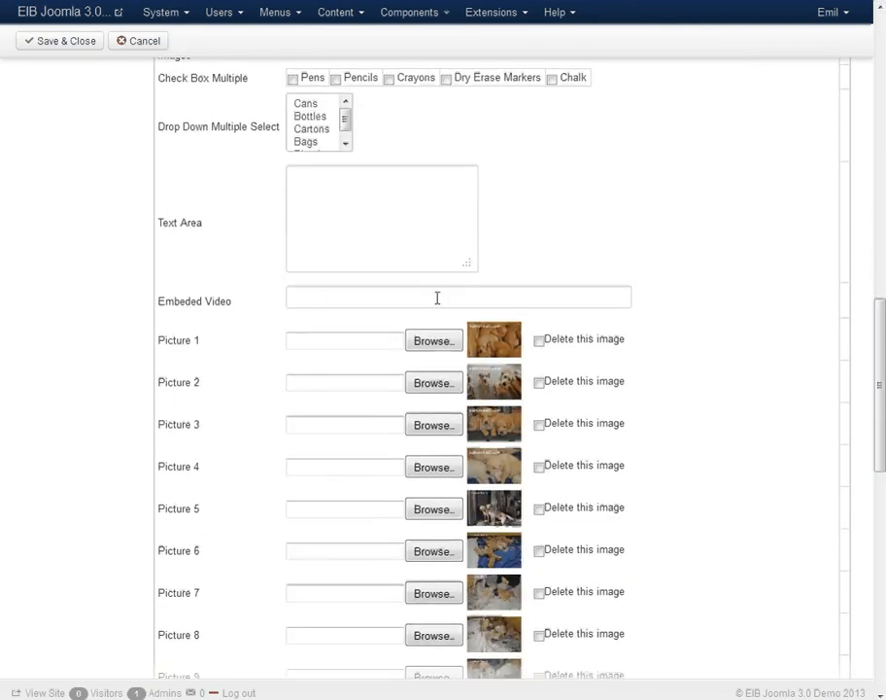
{"action": "left_click", "coordinate": [318, 297]}
{"action": "right_click", "coordinate": [319, 297]}
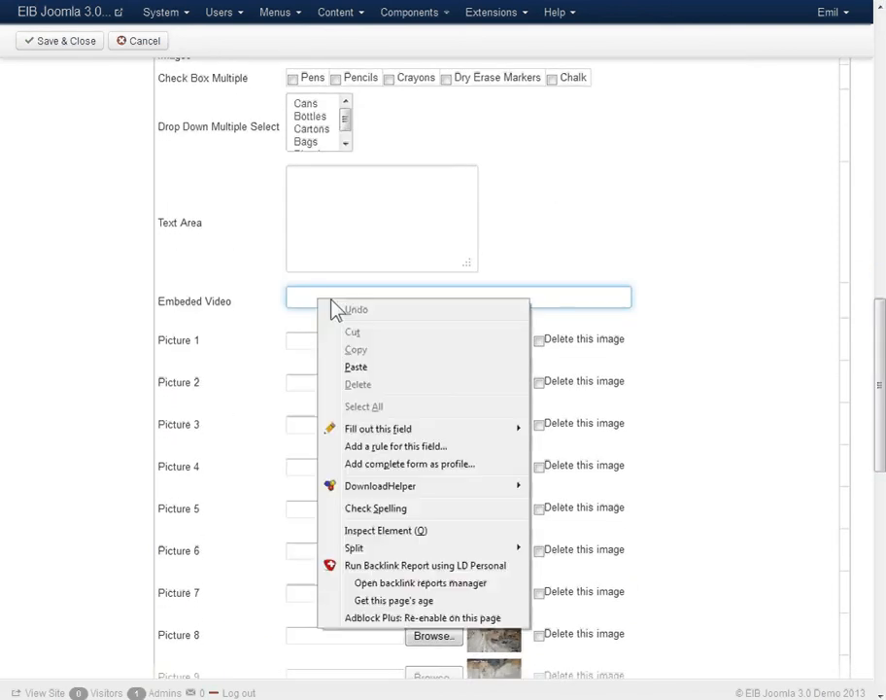
{"action": "left_click", "coordinate": [360, 367]}
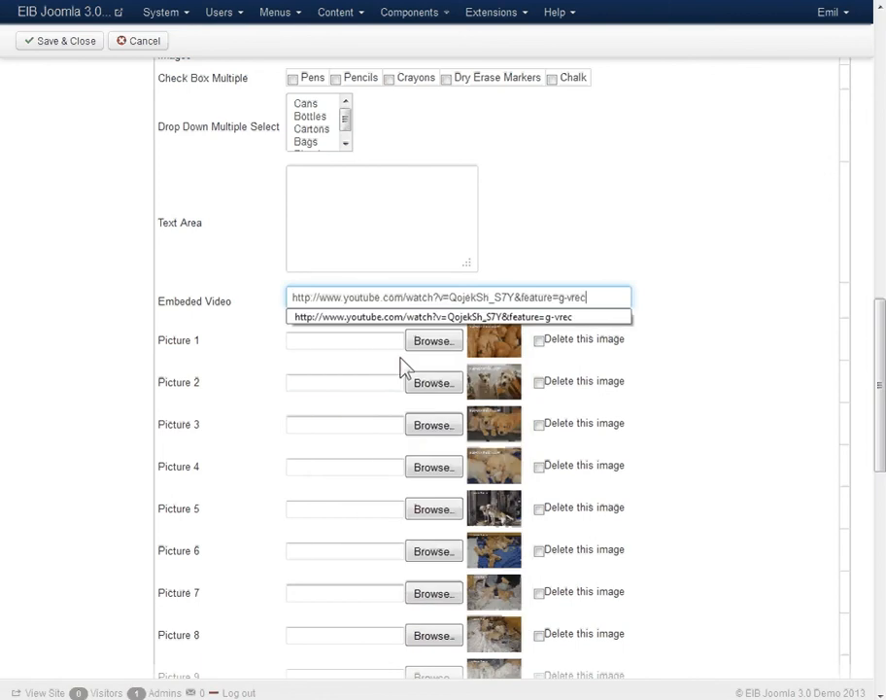
{"action": "left_click", "coordinate": [69, 44]}
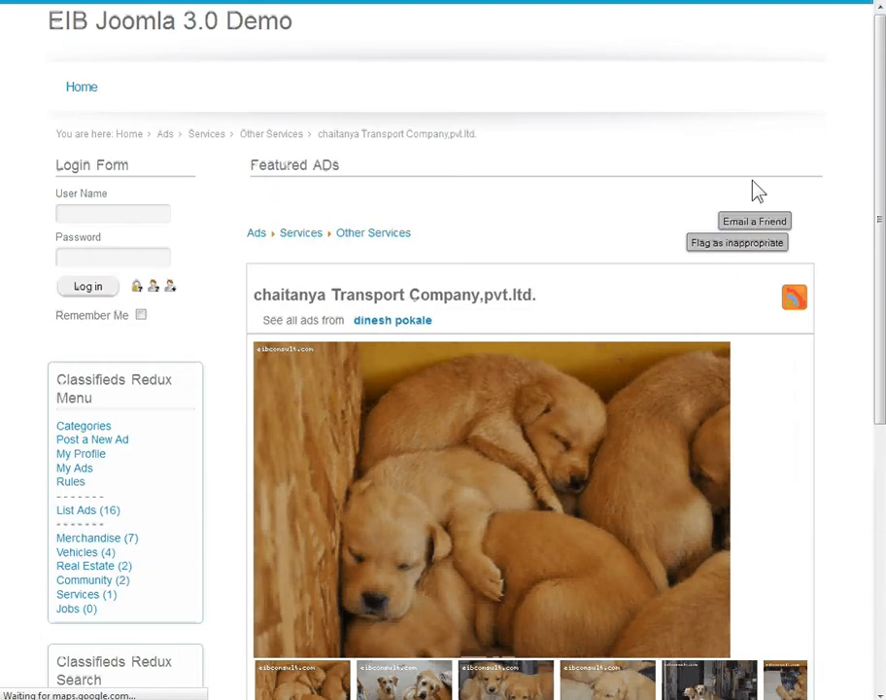
- Review the chaitanya Transport Company ad's public details page from its title and images through the description, price, contact and Misc-Video sections
{"action": "scroll", "coordinate": [535, 335], "scroll_direction": "down", "scroll_amount": 4}
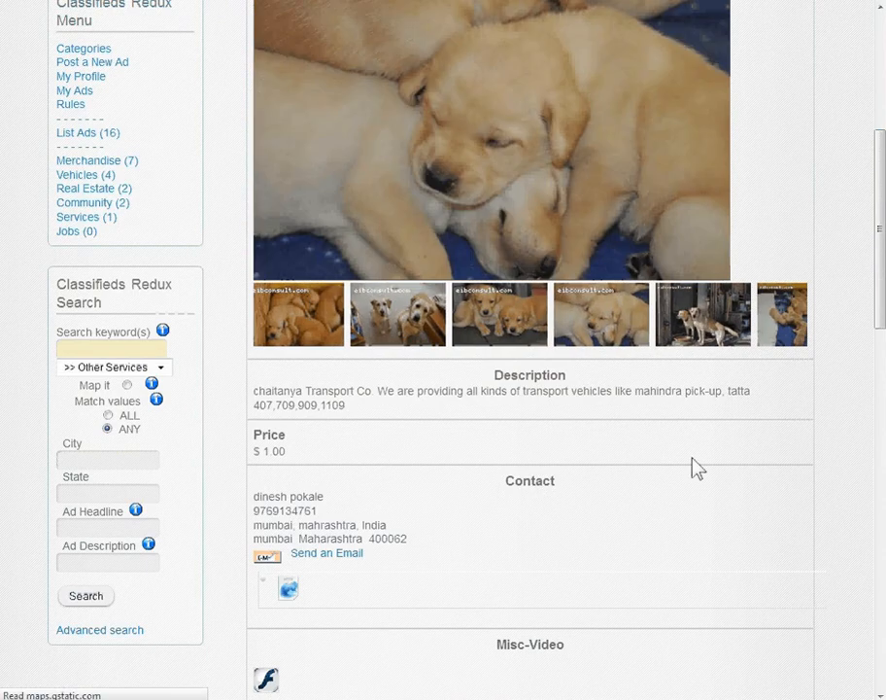
{"action": "scroll", "coordinate": [406, 300], "scroll_direction": "up", "scroll_amount": 4}
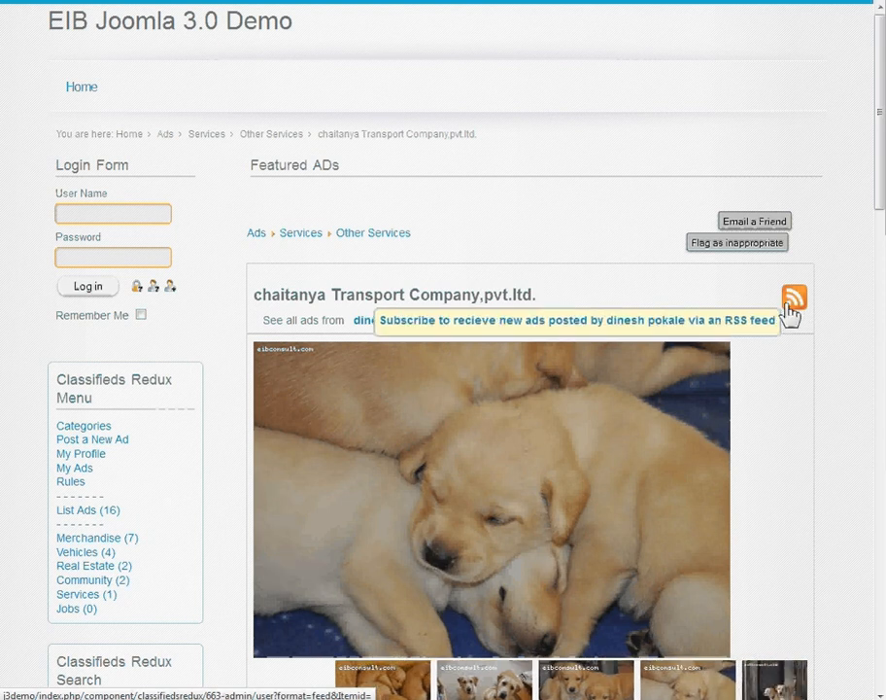
{"action": "scroll", "coordinate": [685, 289], "scroll_direction": "down", "scroll_amount": 3}
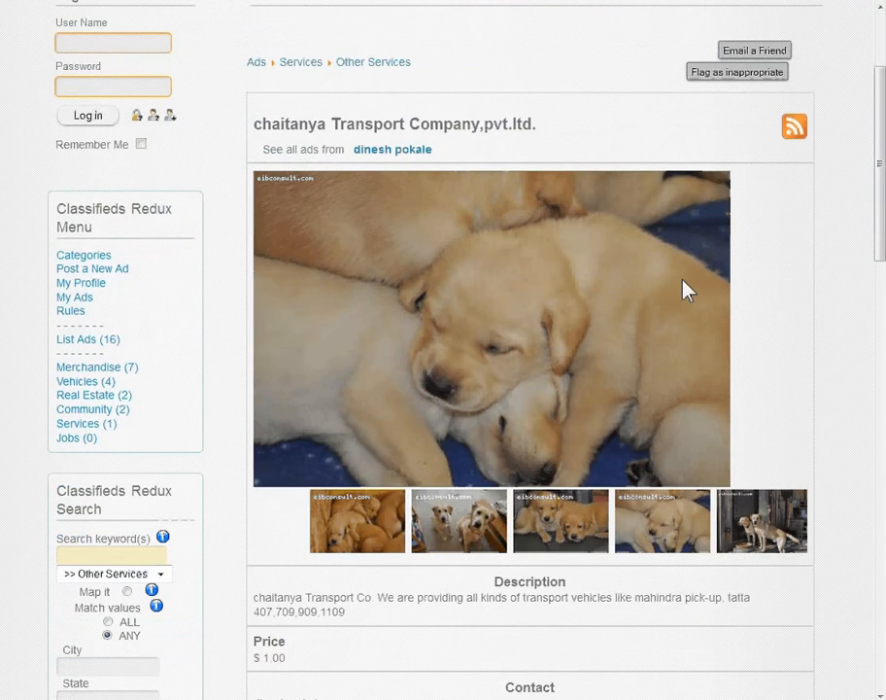
{"action": "scroll", "coordinate": [686, 289], "scroll_direction": "down", "scroll_amount": 3}
{"action": "scroll", "coordinate": [814, 253], "scroll_direction": "down", "scroll_amount": 5}
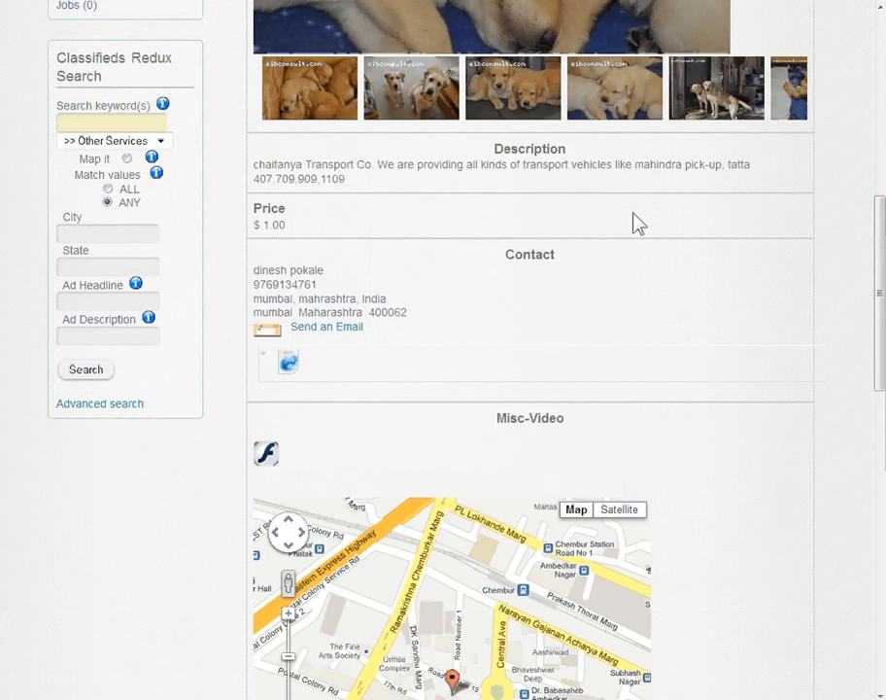
{"action": "scroll", "coordinate": [501, 241], "scroll_direction": "down", "scroll_amount": 6}
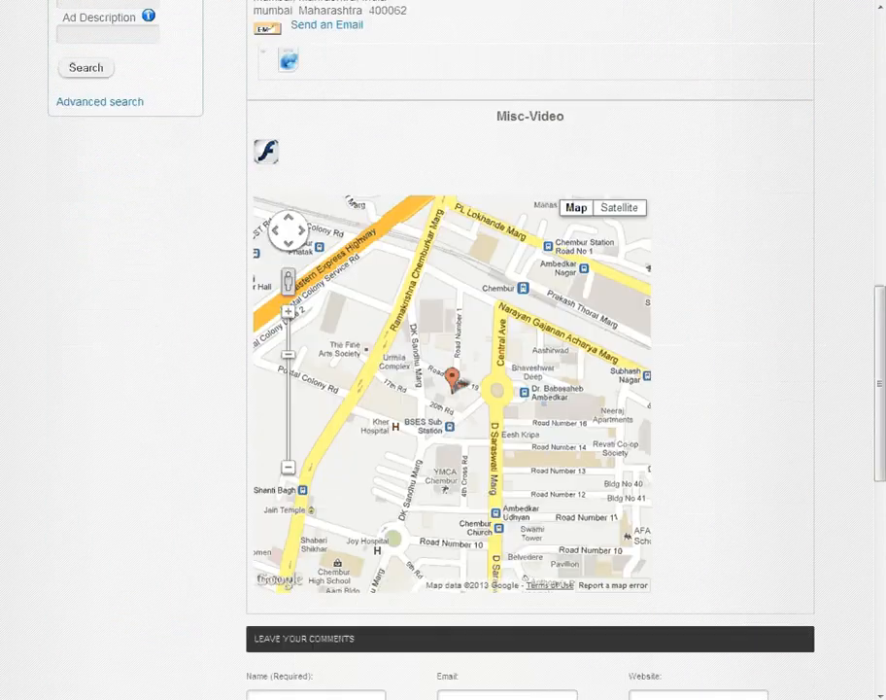
- Allow Flash from this site for the blocked video in the Misc-Video section and recheck the ad's layout up to its title
{"action": "right_click", "coordinate": [269, 158]}
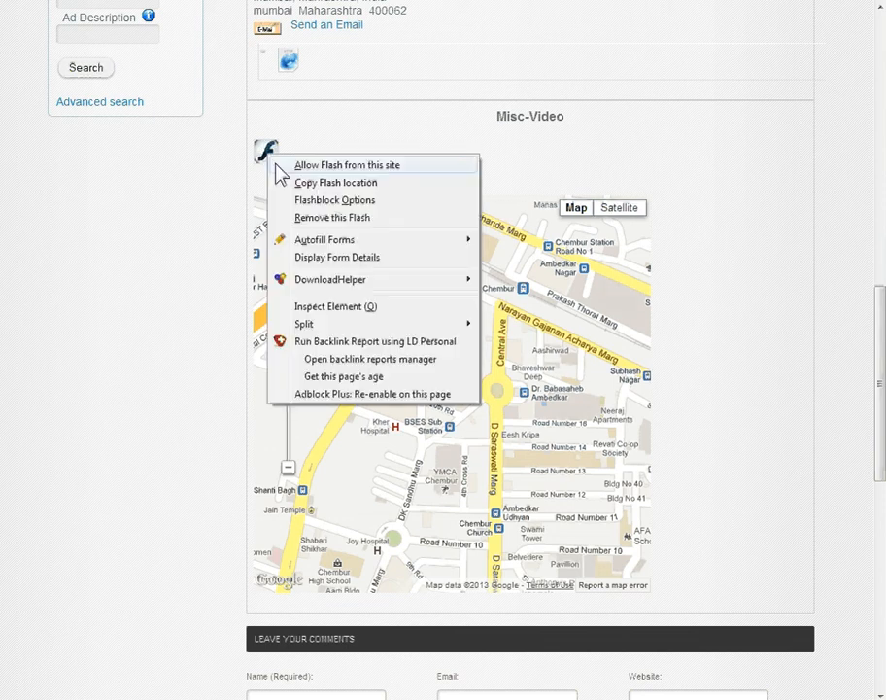
{"action": "left_click", "coordinate": [322, 168]}
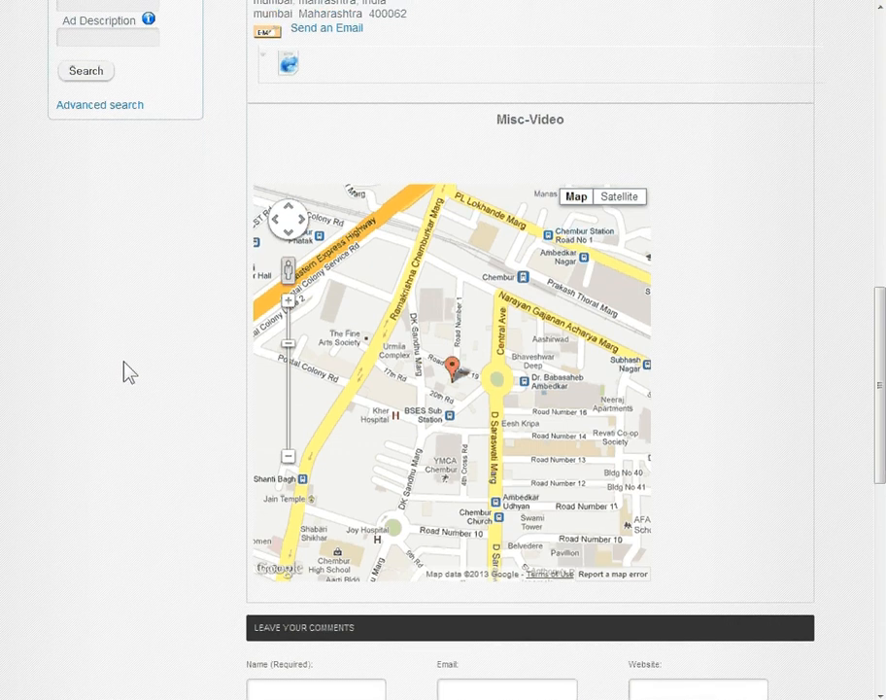
{"action": "scroll", "coordinate": [316, 453], "scroll_direction": "up", "scroll_amount": 3}
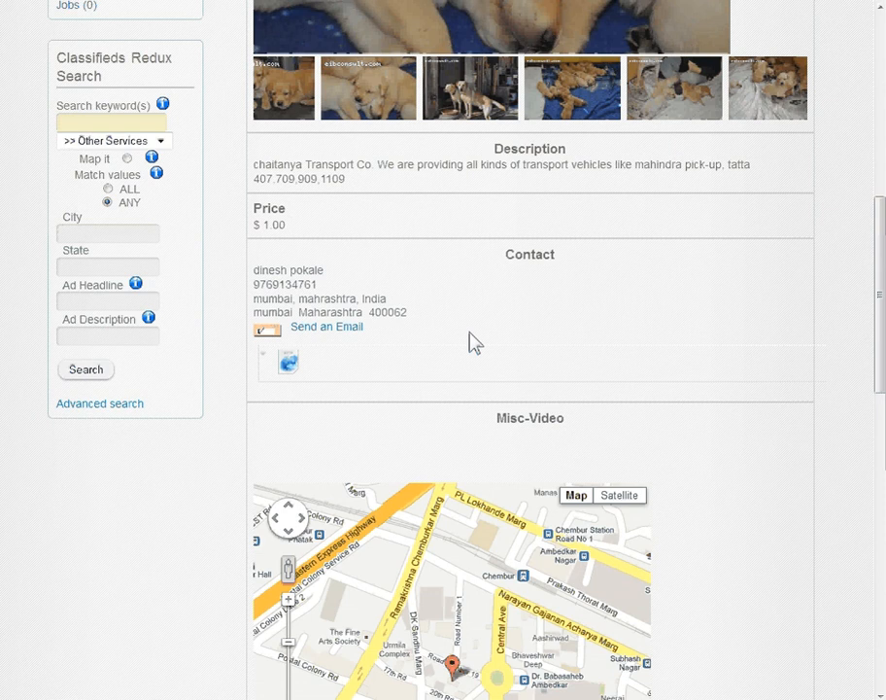
{"action": "scroll", "coordinate": [498, 263], "scroll_direction": "up", "scroll_amount": 6}
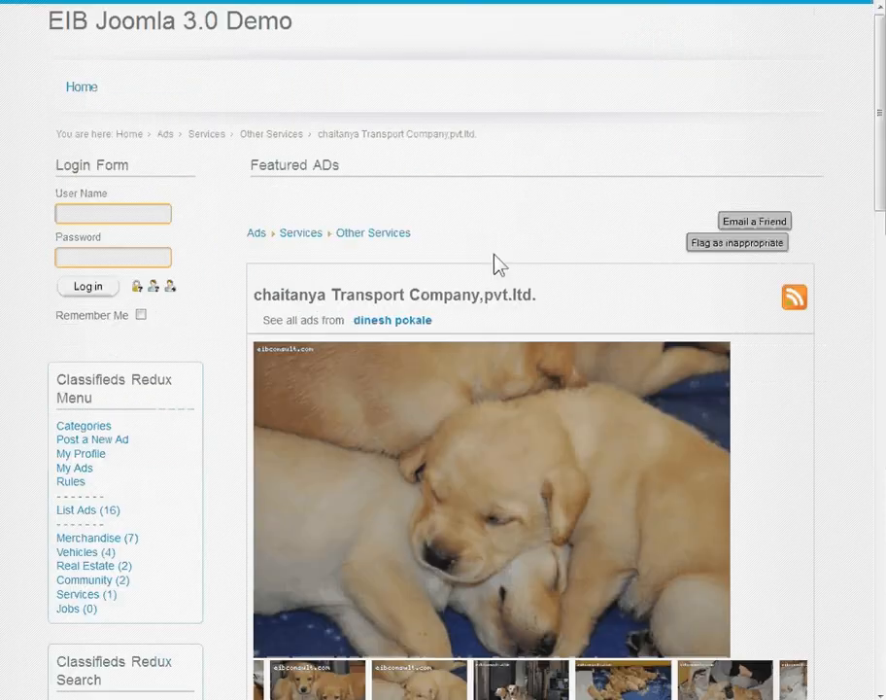